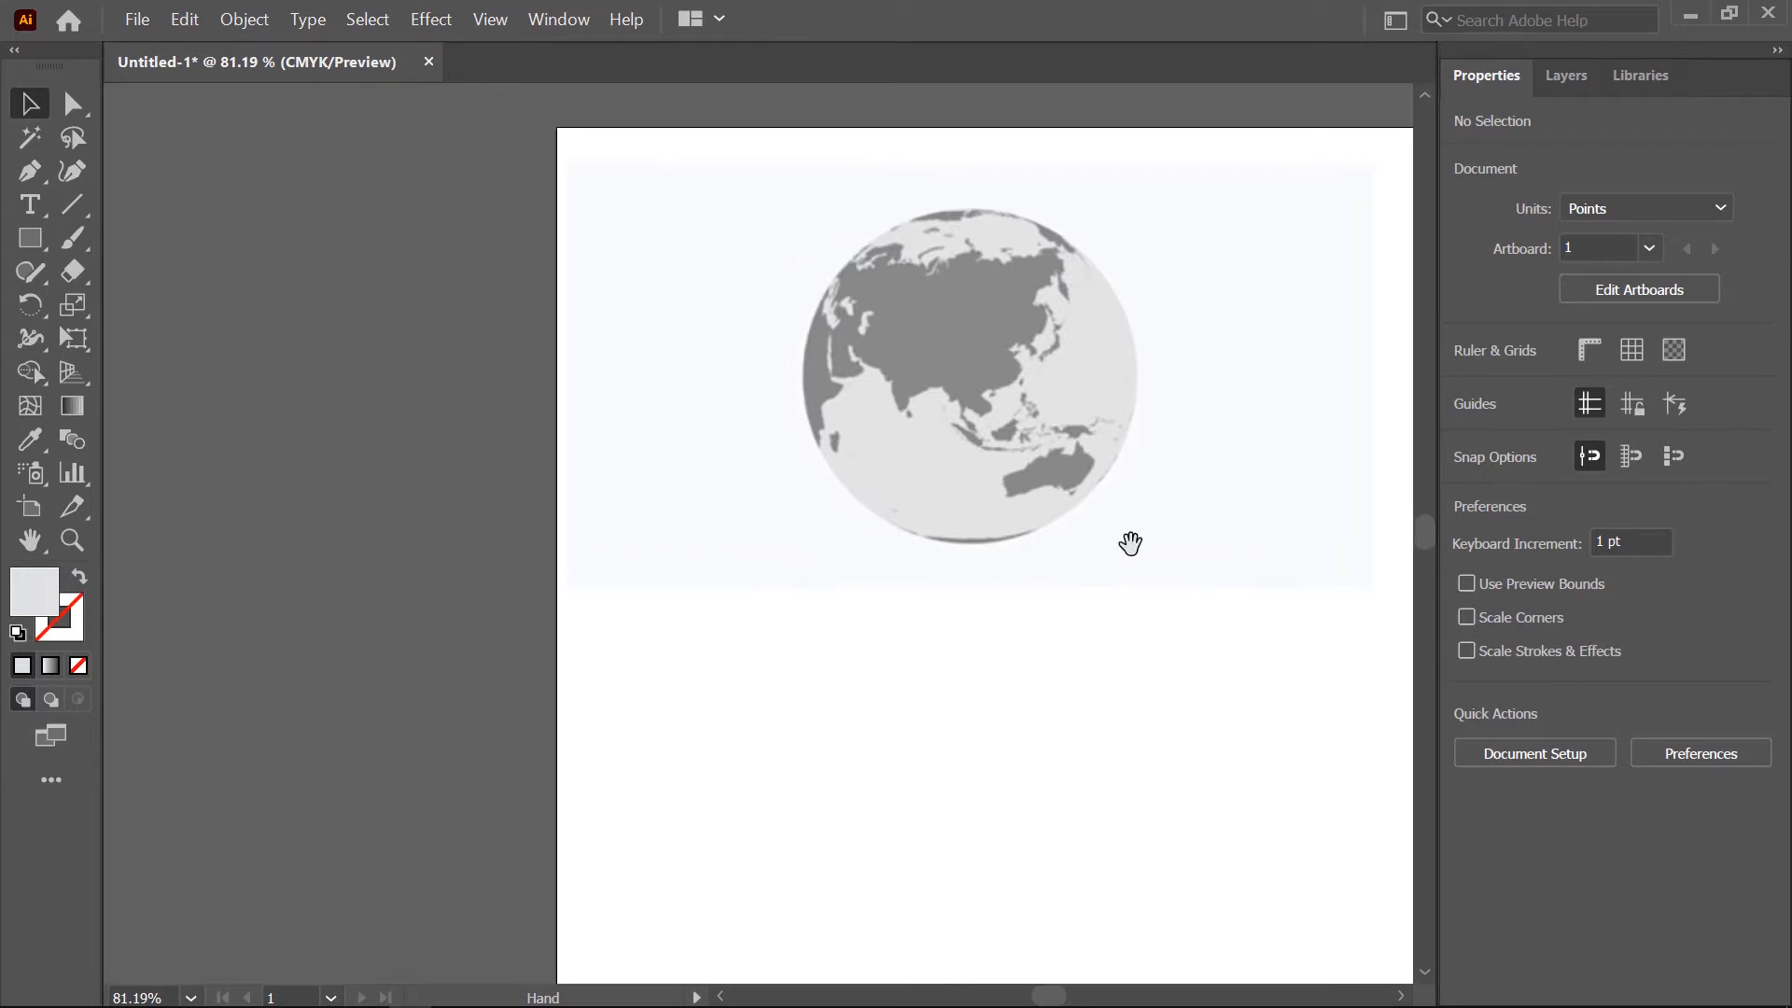
- Move the globe image off the artboard and convert it to expanded vector paths with the 3 Colors Image Trace preset
{"action": "left_click_drag", "start_coordinate": [1237, 425], "coordinate": [391, 420]}
{"action": "left_click_drag", "start_coordinate": [611, 467], "coordinate": [1016, 487]}
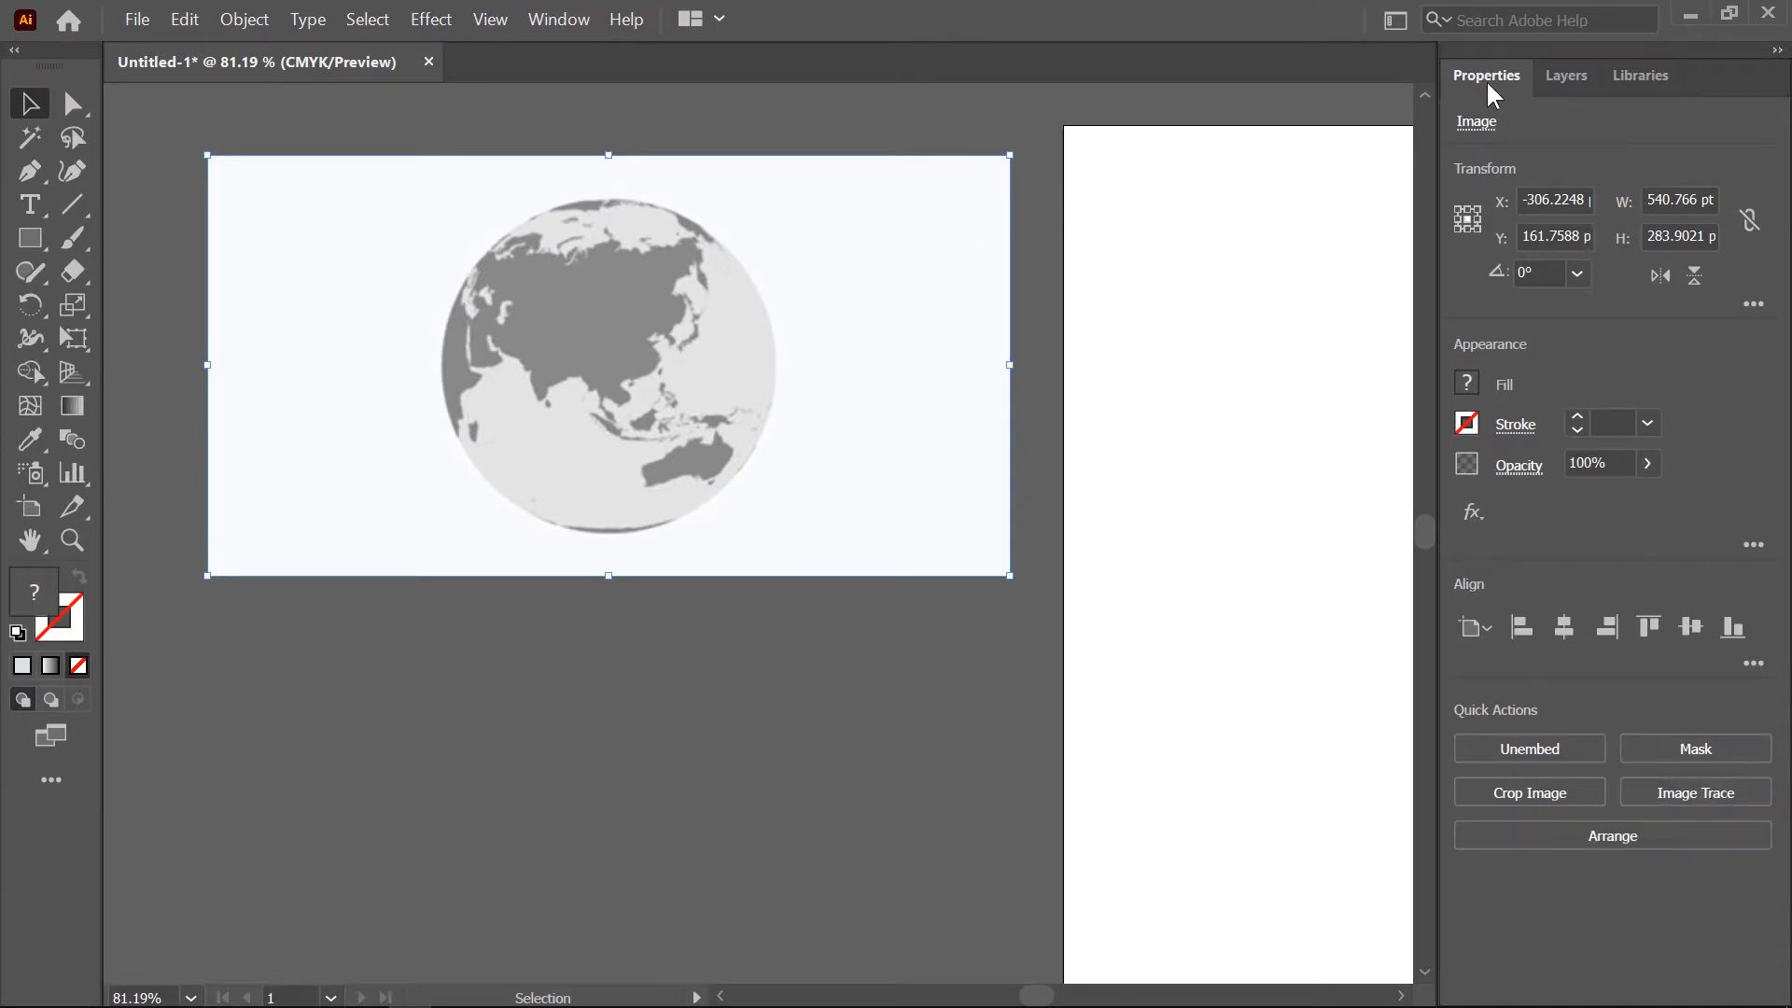
{"action": "left_click", "coordinate": [1698, 797]}
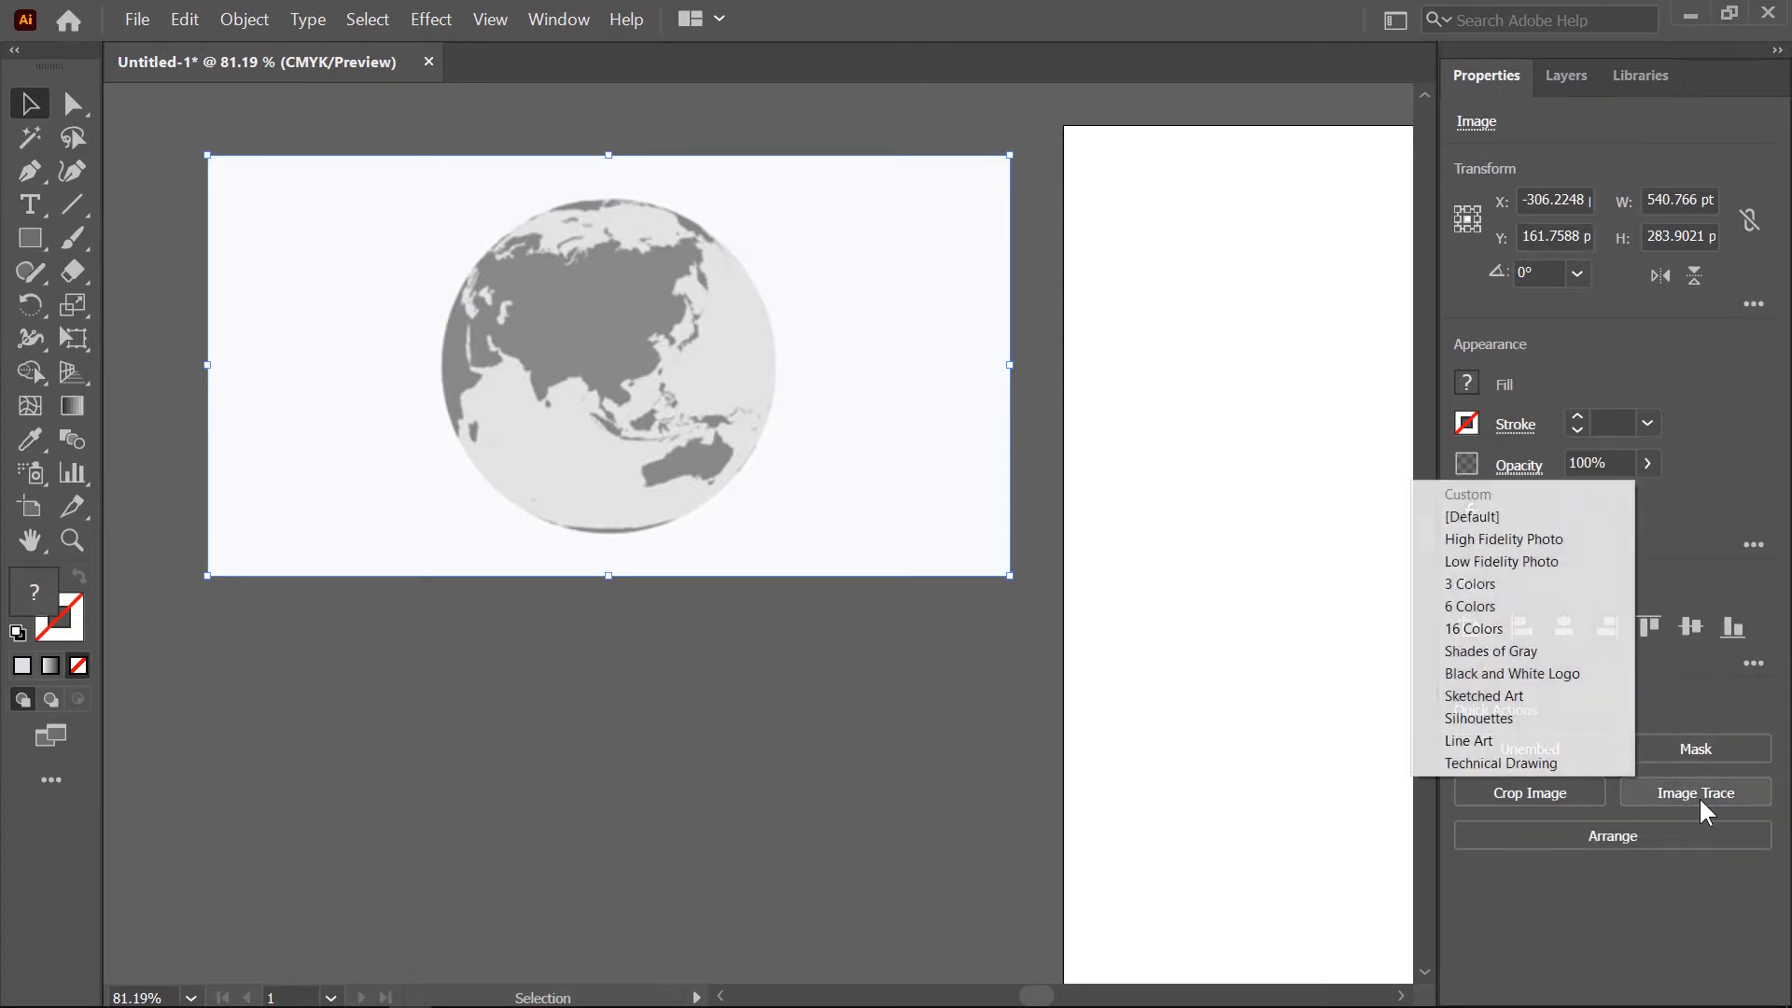
{"action": "left_click", "coordinate": [1486, 579]}
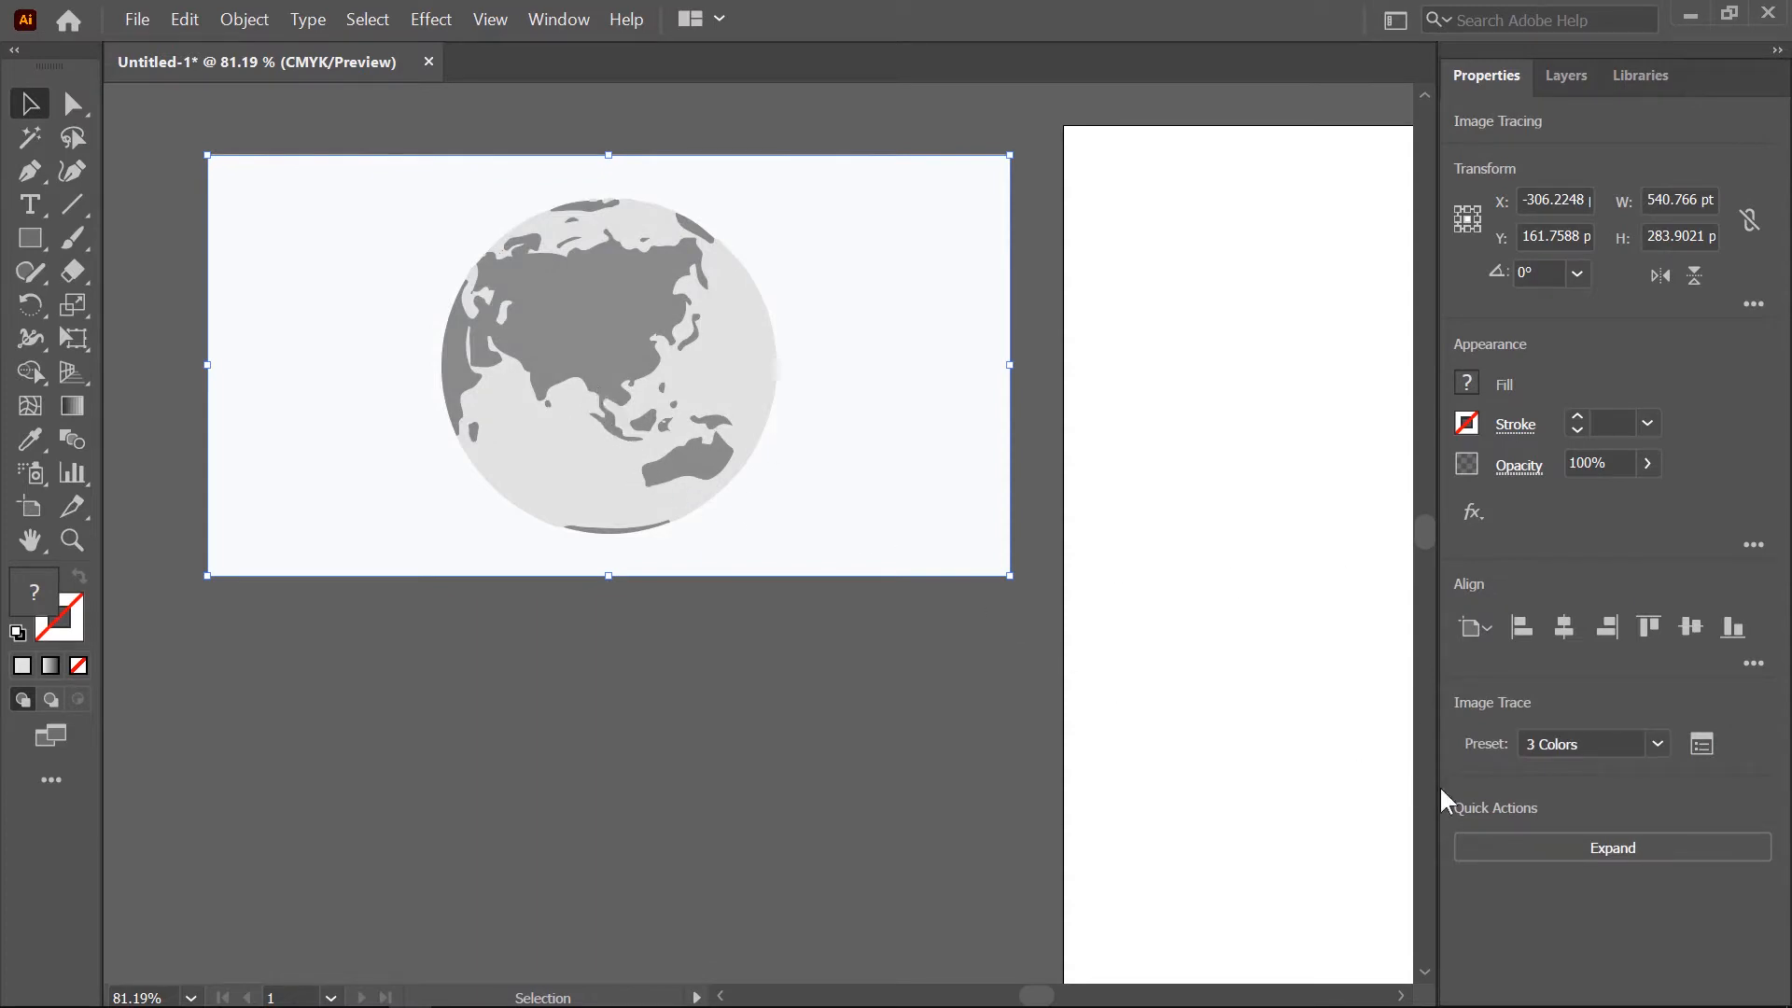
{"action": "left_click", "coordinate": [1620, 849]}
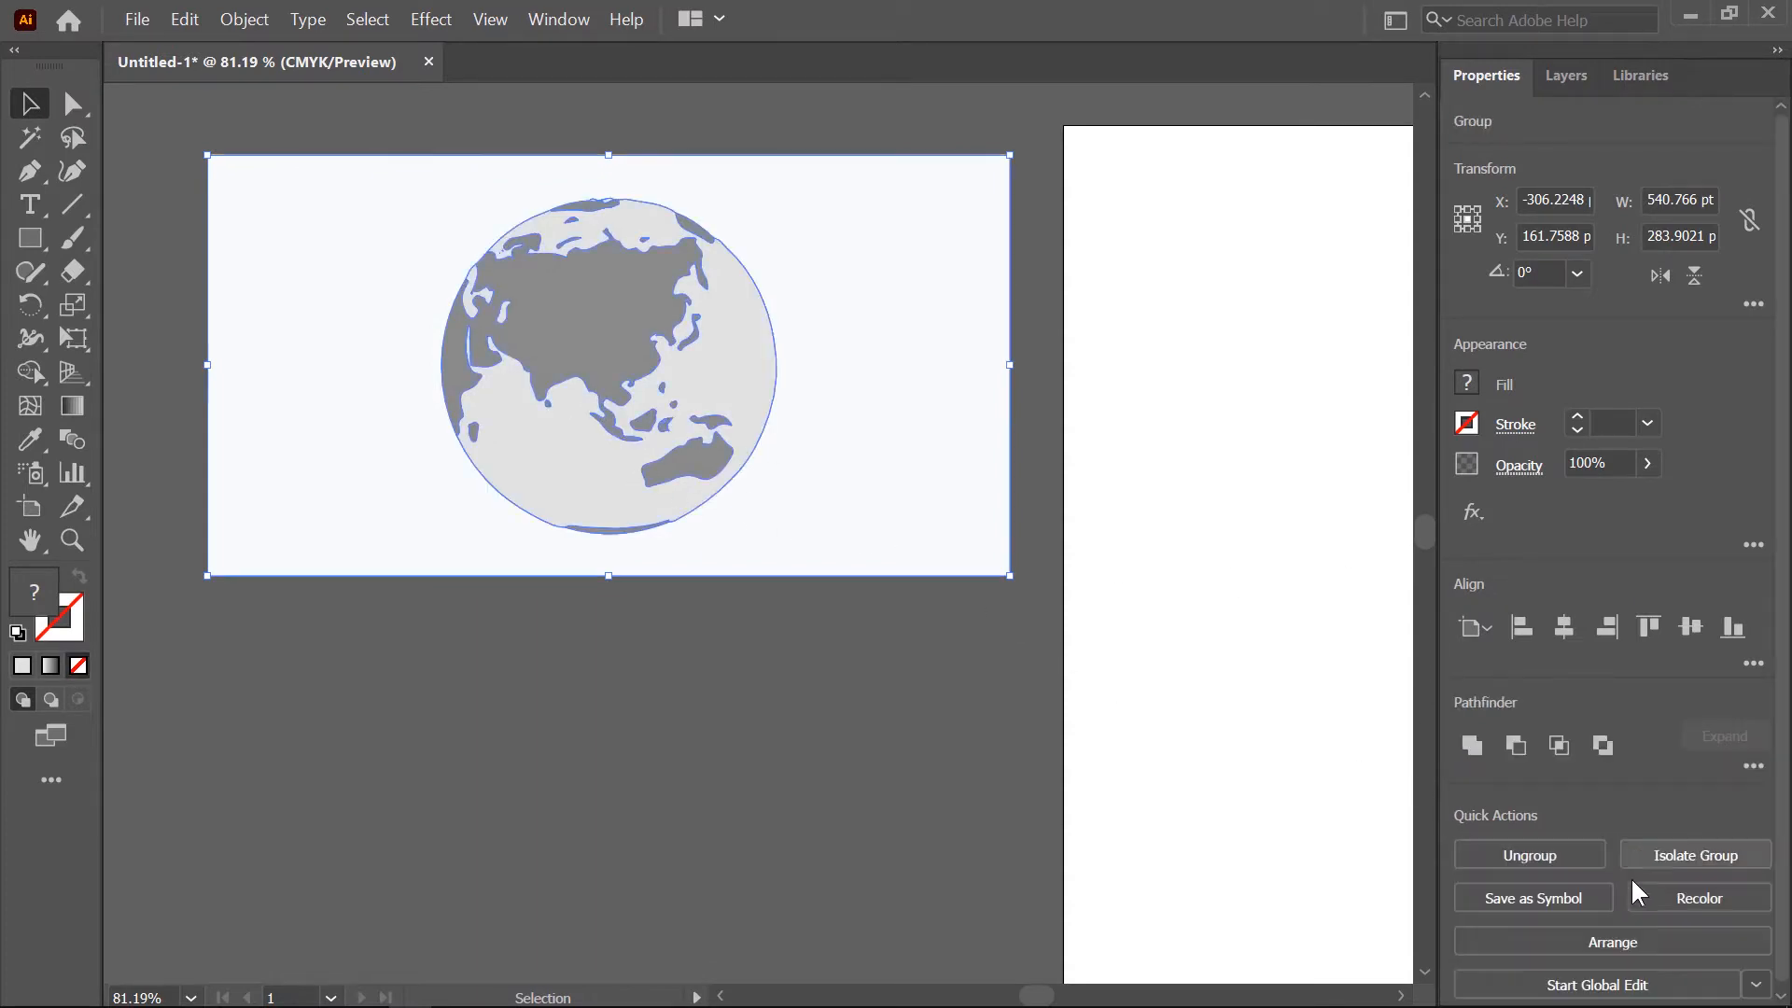
- Ungroup the traced globe artwork and delete the pale background rectangle around the globe
{"action": "left_click", "coordinate": [1538, 858]}
{"action": "left_click", "coordinate": [833, 619]}
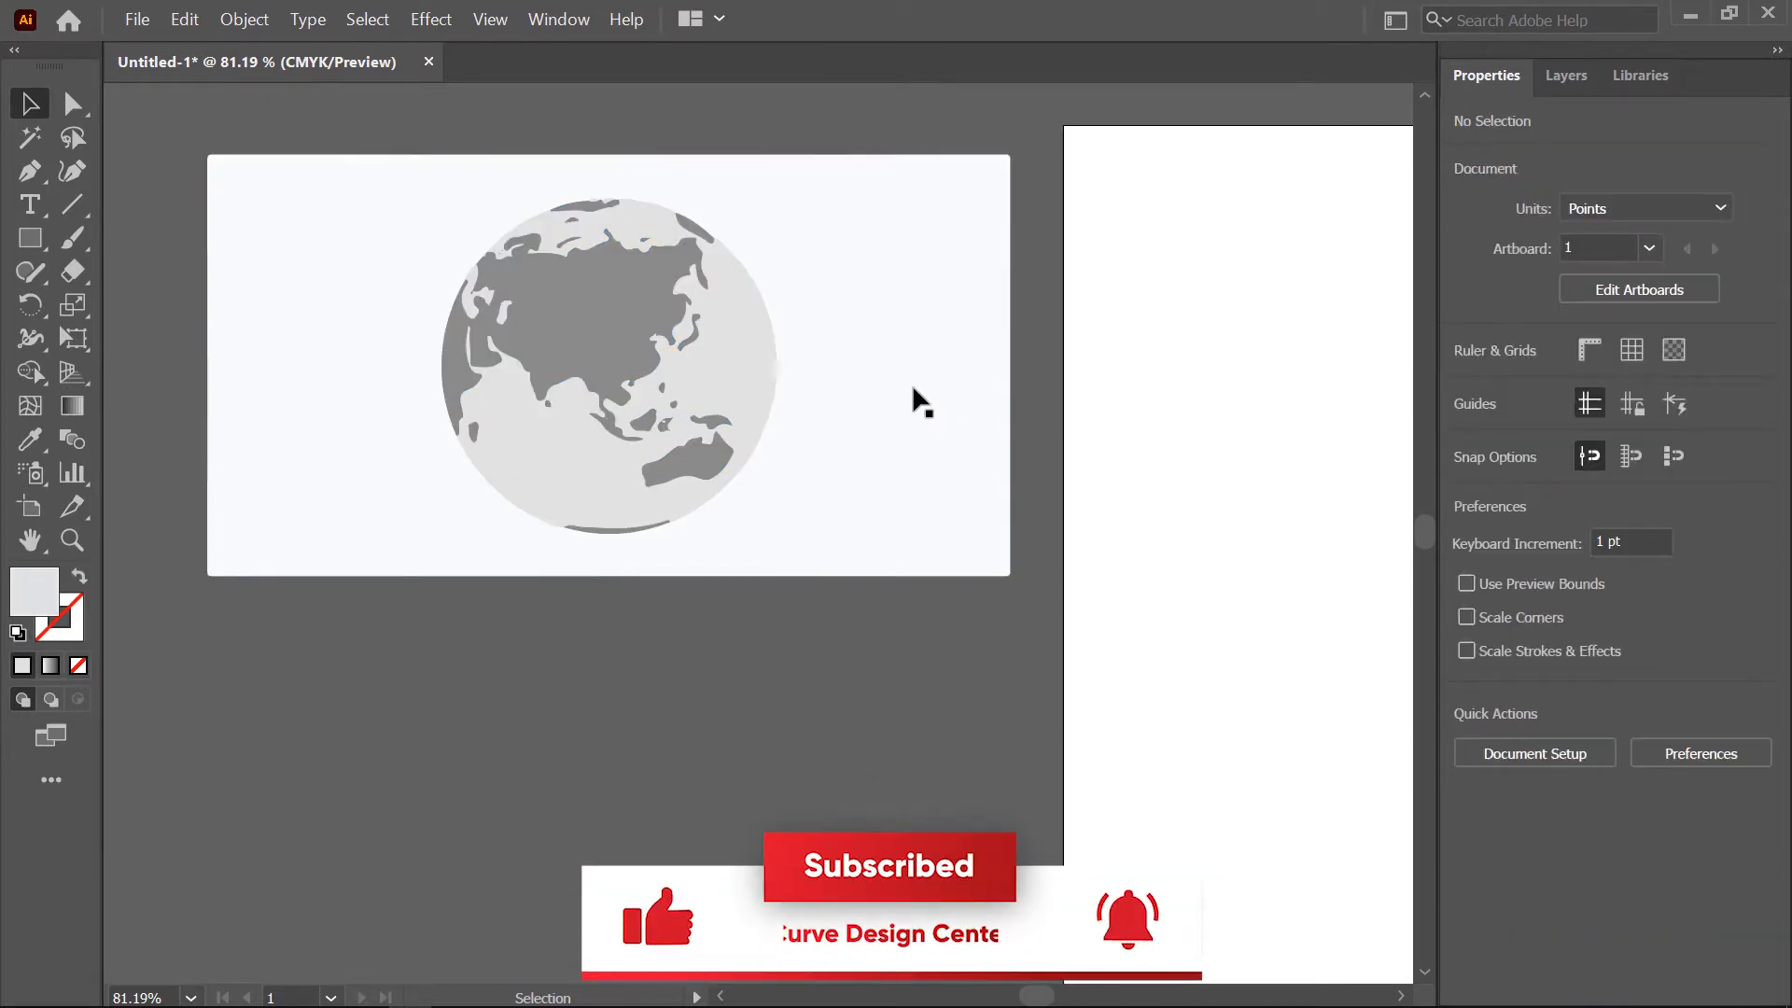
{"action": "left_click", "coordinate": [911, 384]}
{"action": "key", "text": "Delete"}
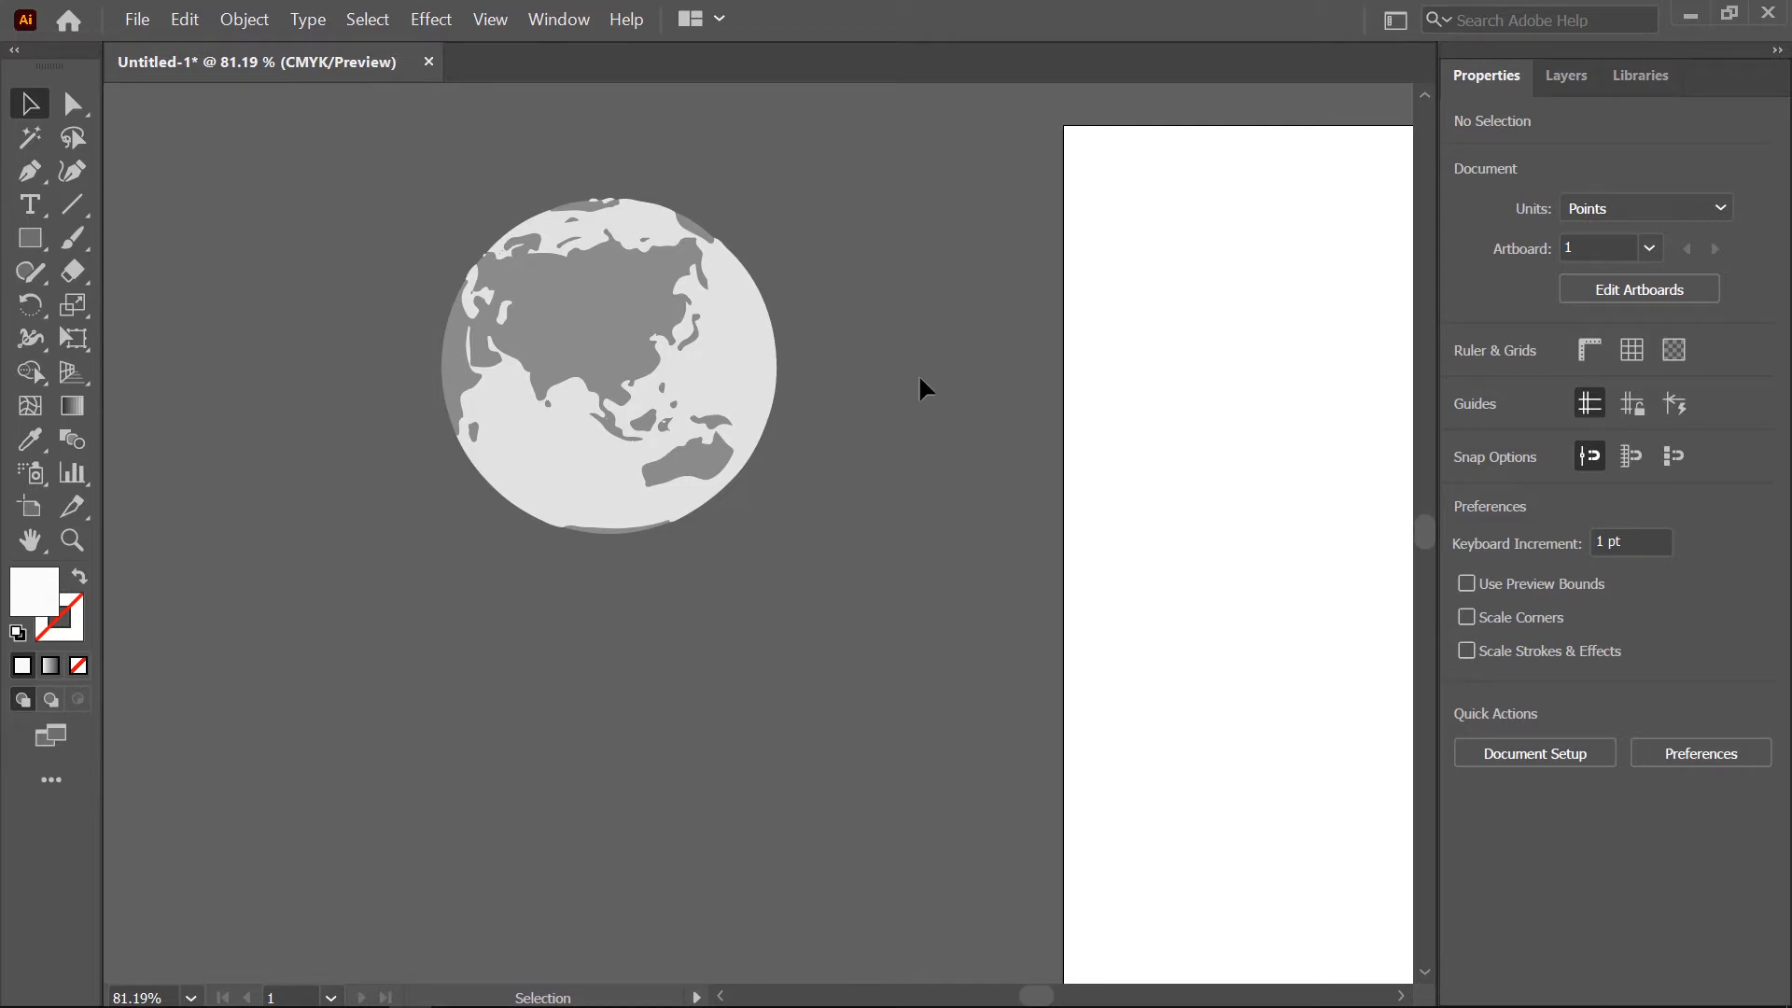
- Select all light-gray ocean shapes with the Magic Wand and move them about 250 pt to the right of the continents
{"action": "left_click_drag", "start_coordinate": [743, 356], "coordinate": [942, 388]}
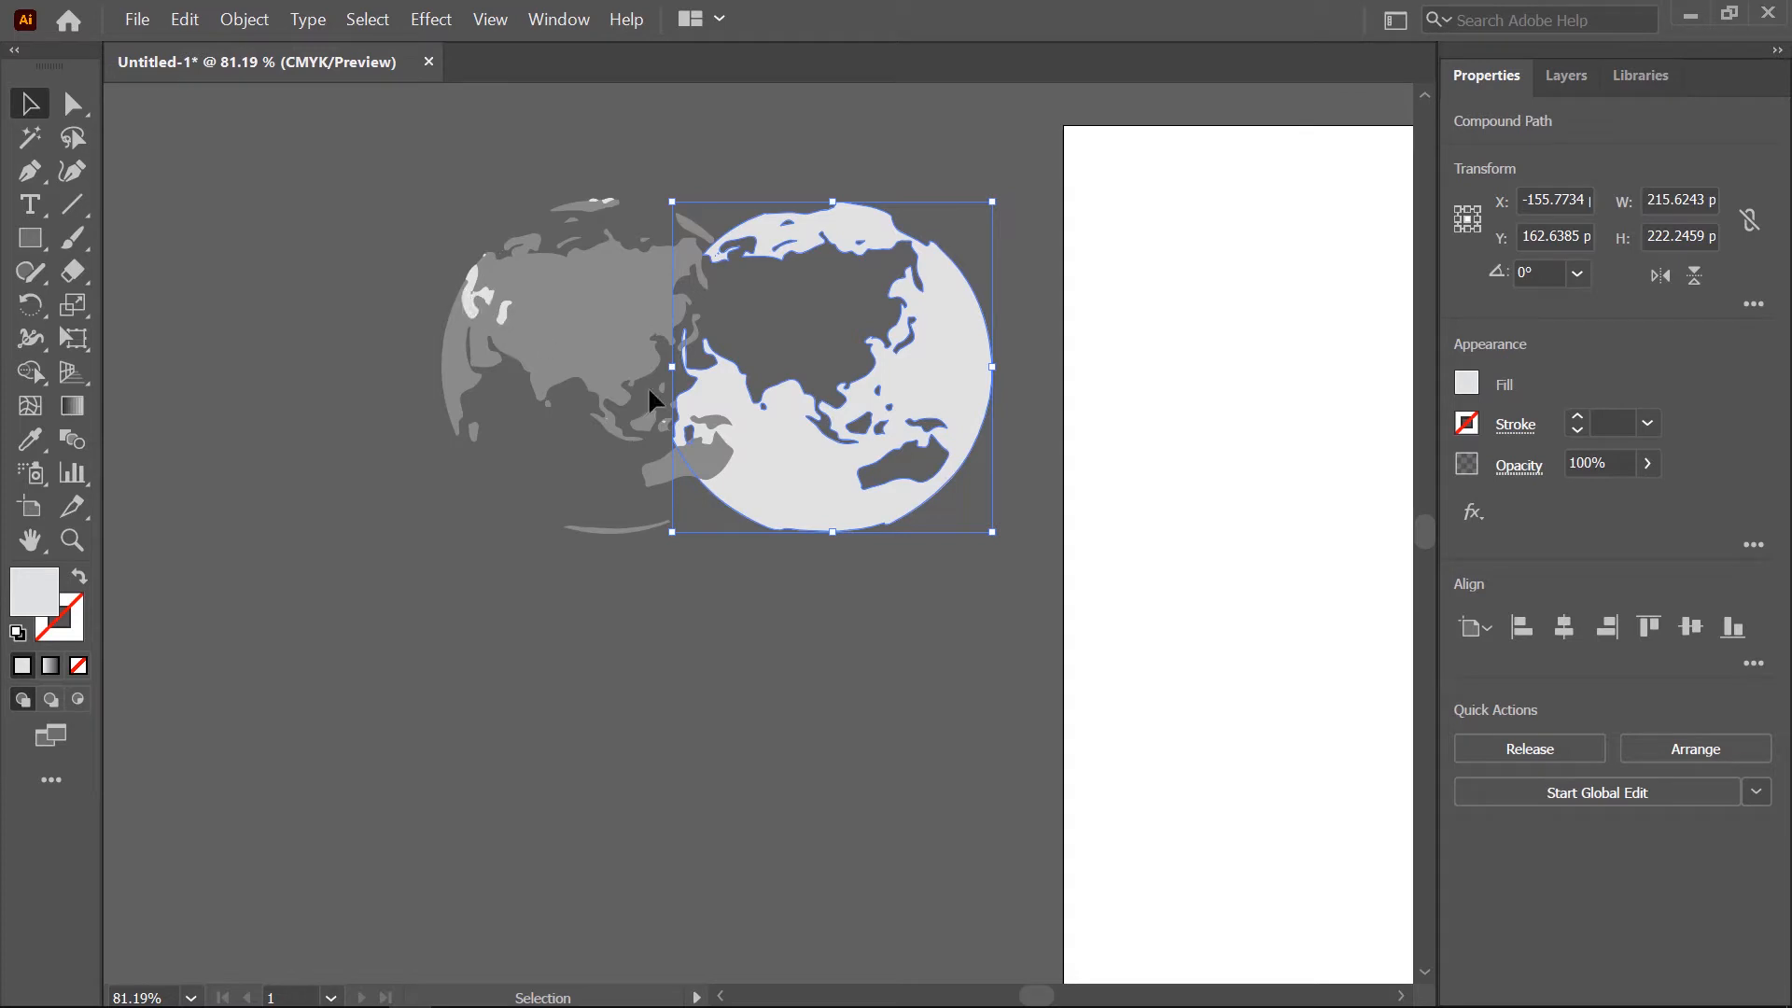
{"action": "key", "text": "ctrl+z"}
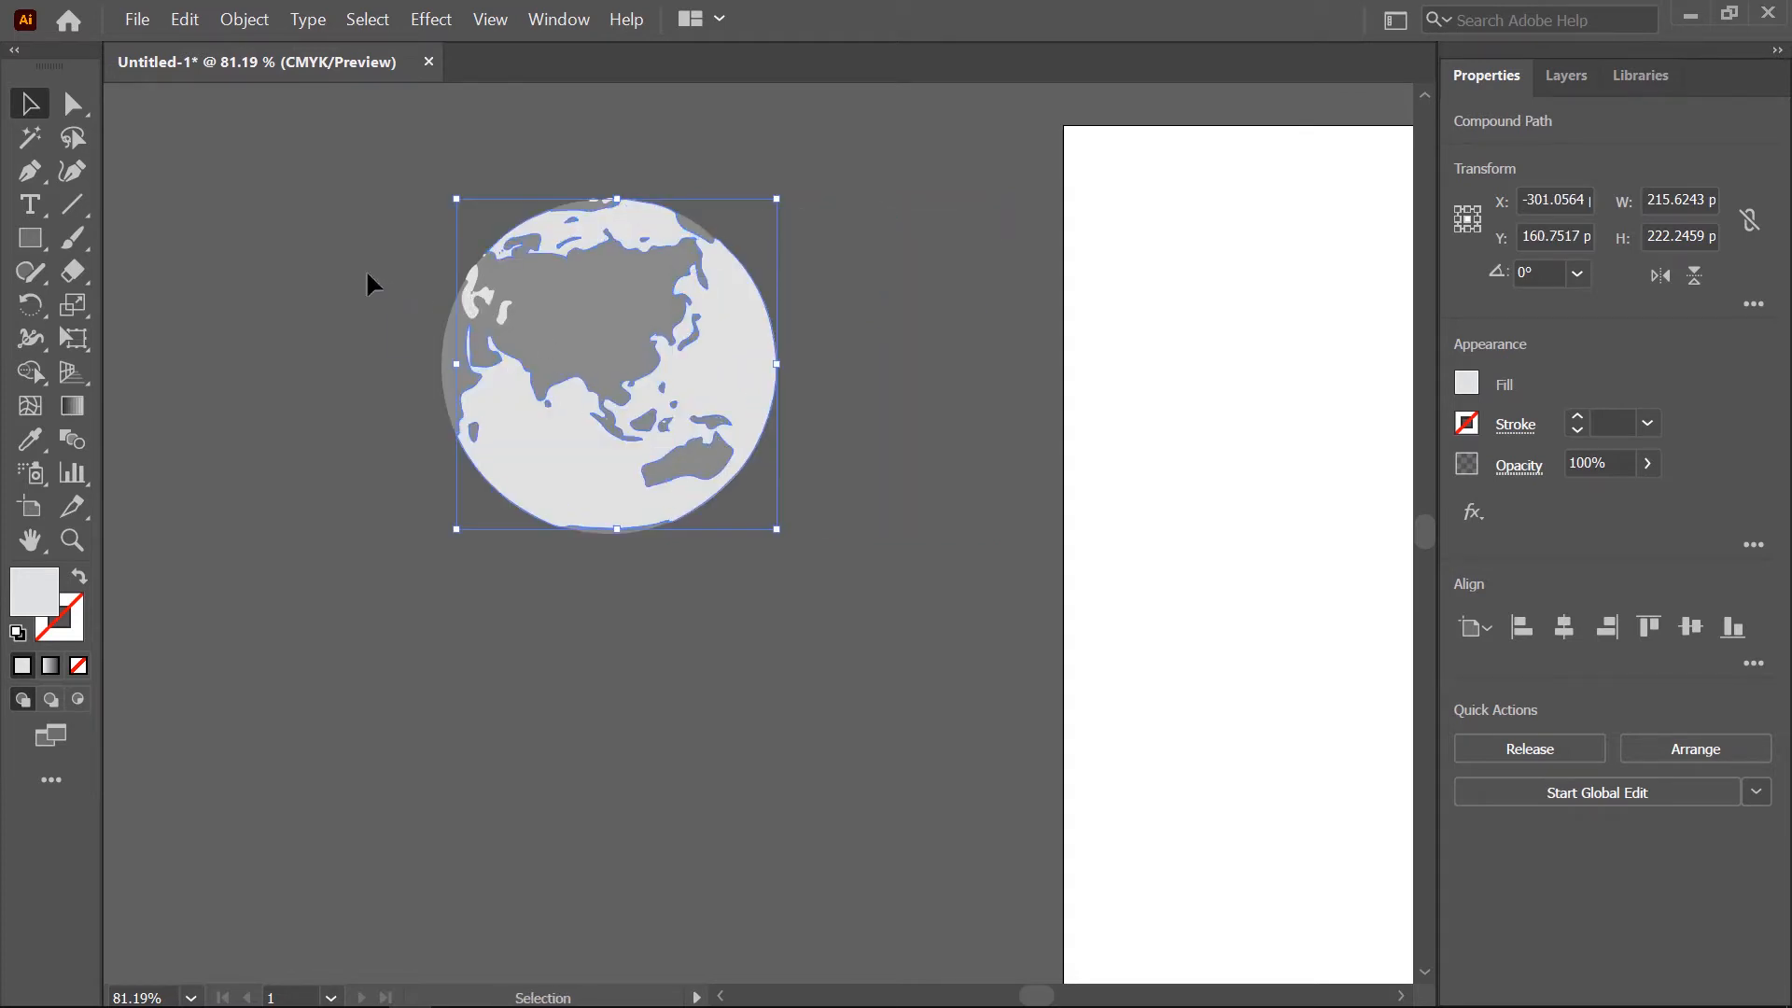
{"action": "left_click", "coordinate": [31, 142]}
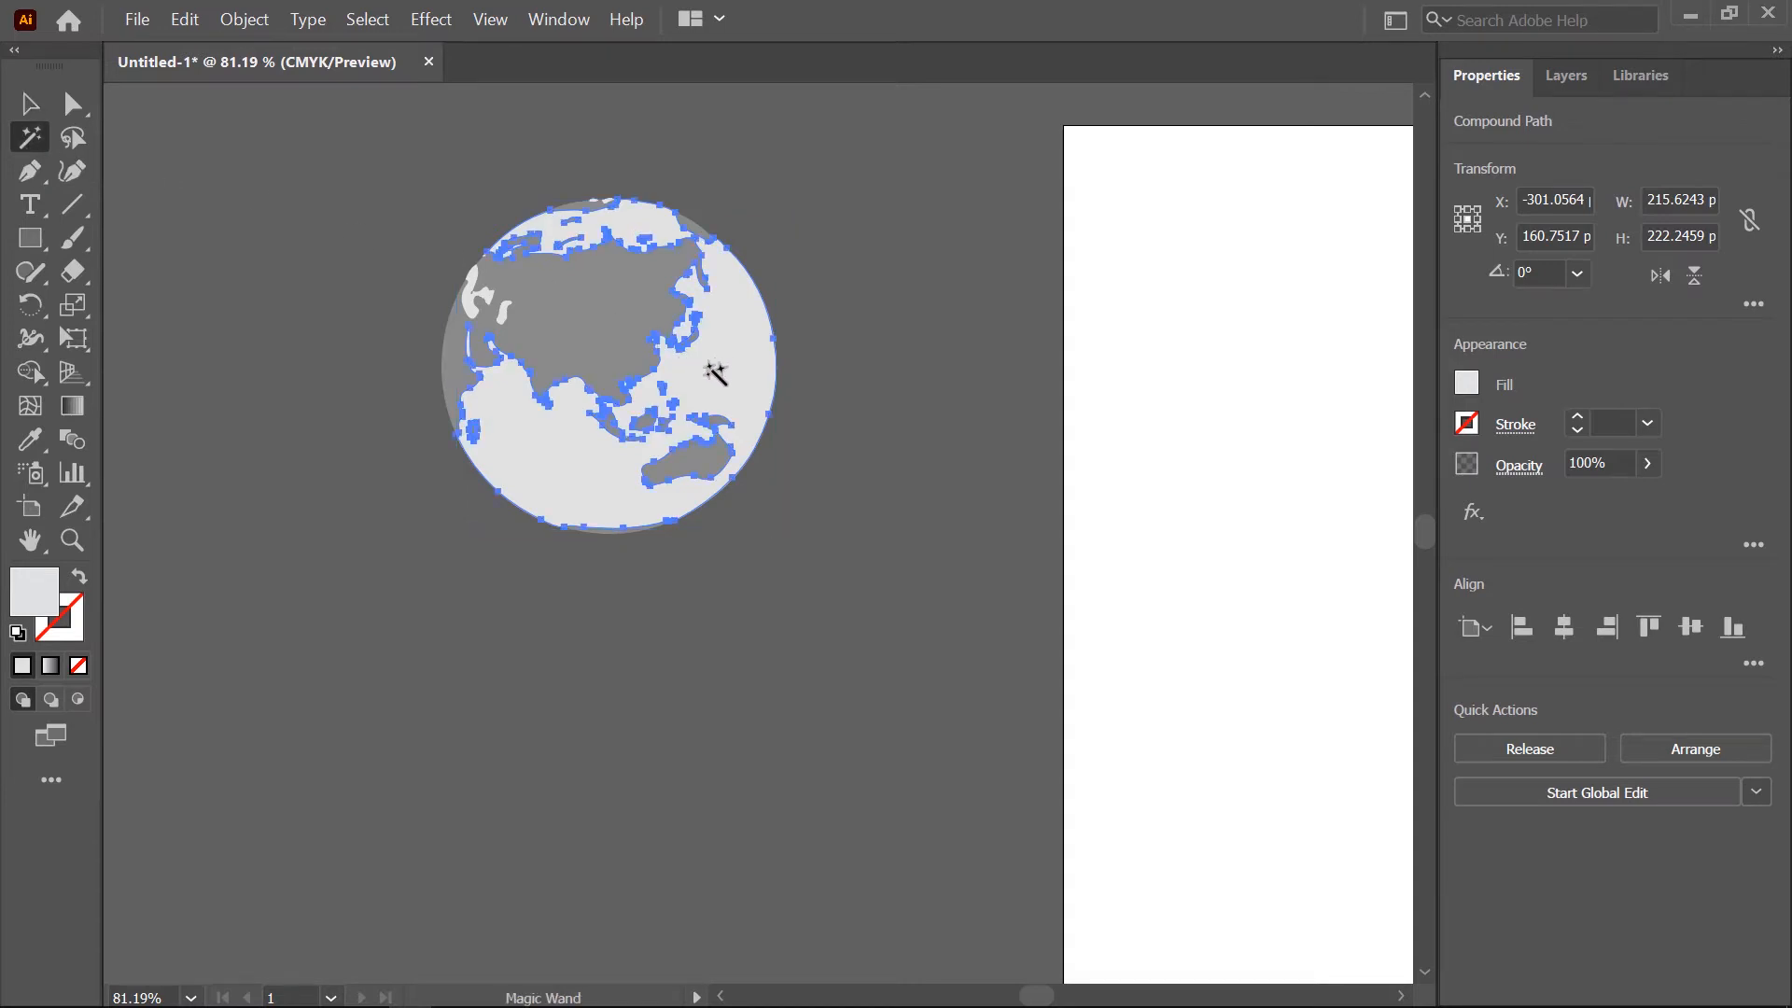
{"action": "left_click", "coordinate": [509, 314], "text": "shift"}
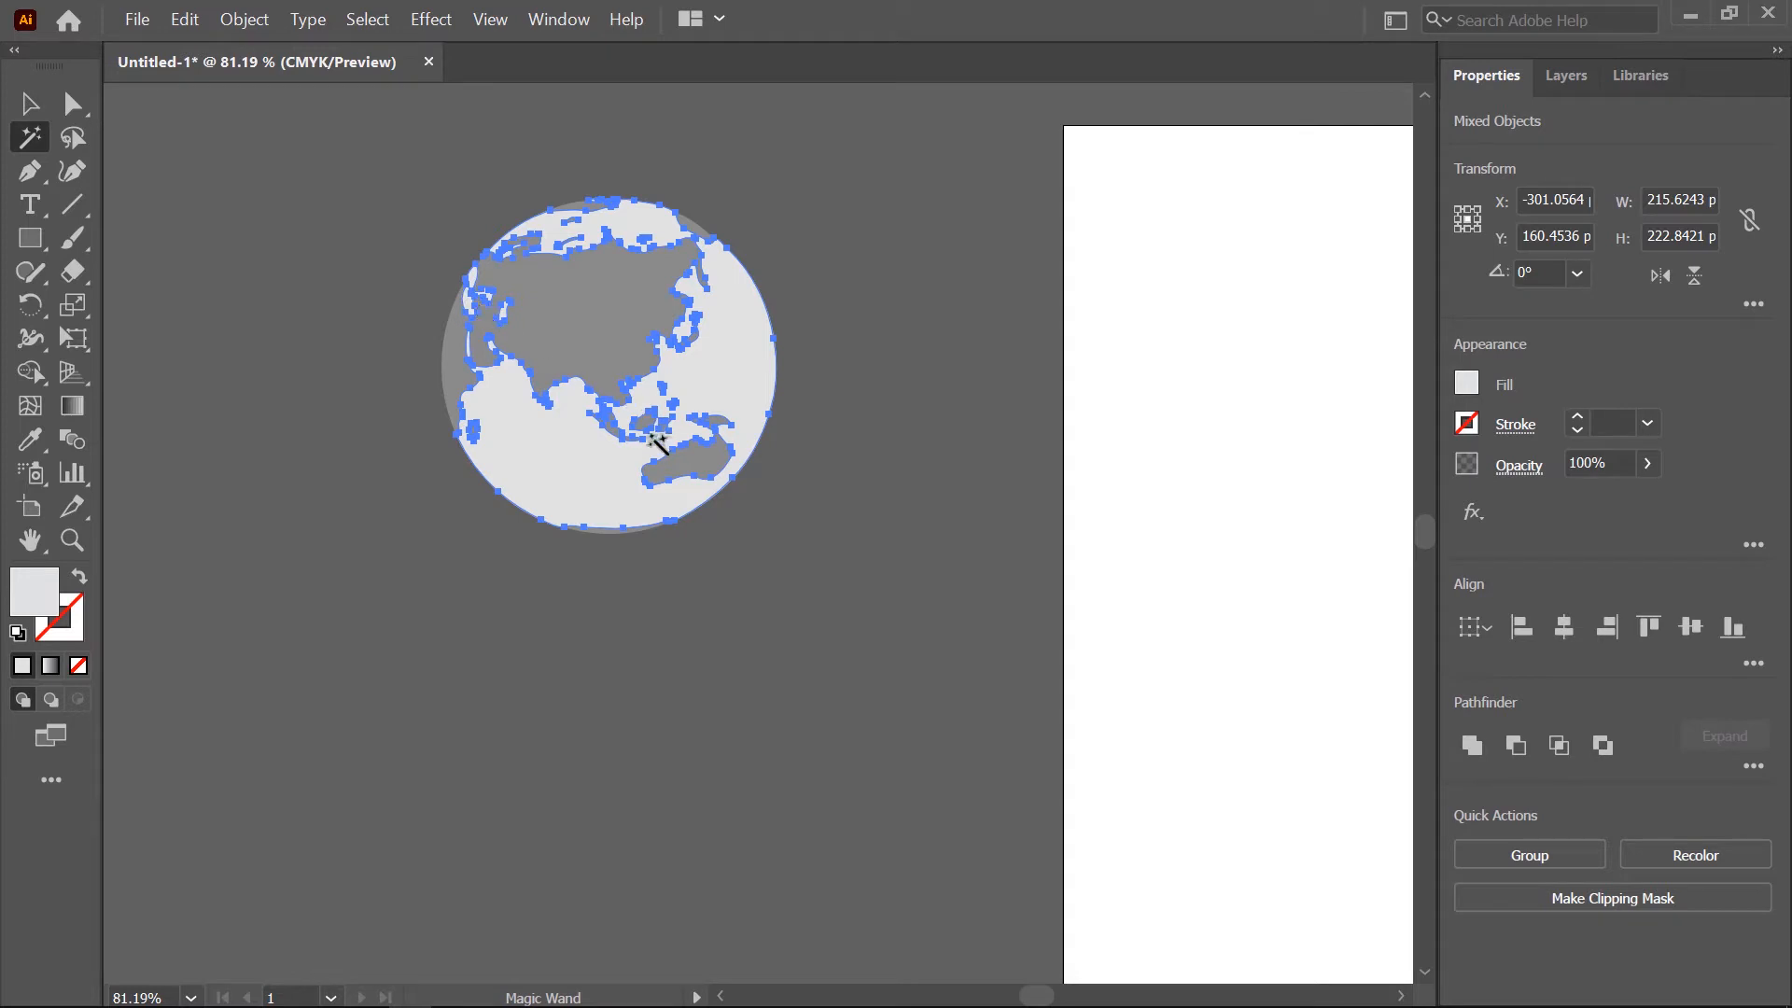
{"action": "left_click", "coordinate": [33, 111]}
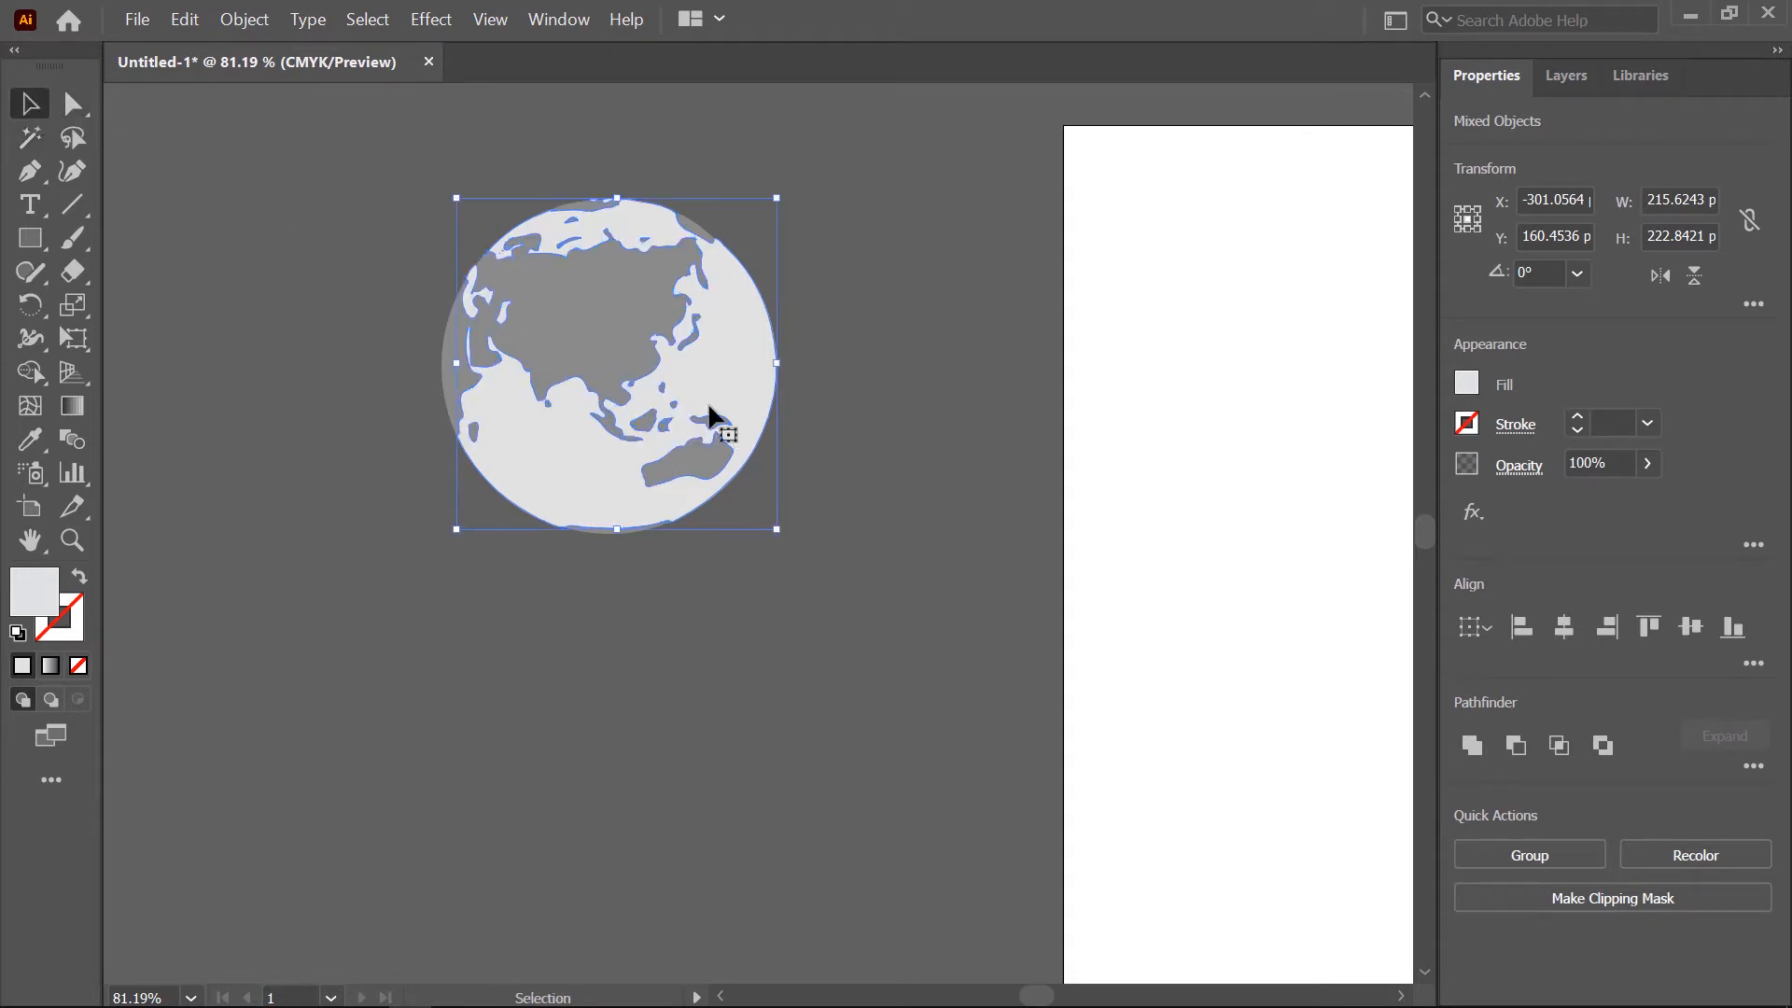
{"action": "left_click_drag", "start_coordinate": [730, 390], "coordinate": [1087, 403]}
- Unite all the dark-gray continent shapes with Pathfinder
{"action": "left_click", "coordinate": [350, 147]}
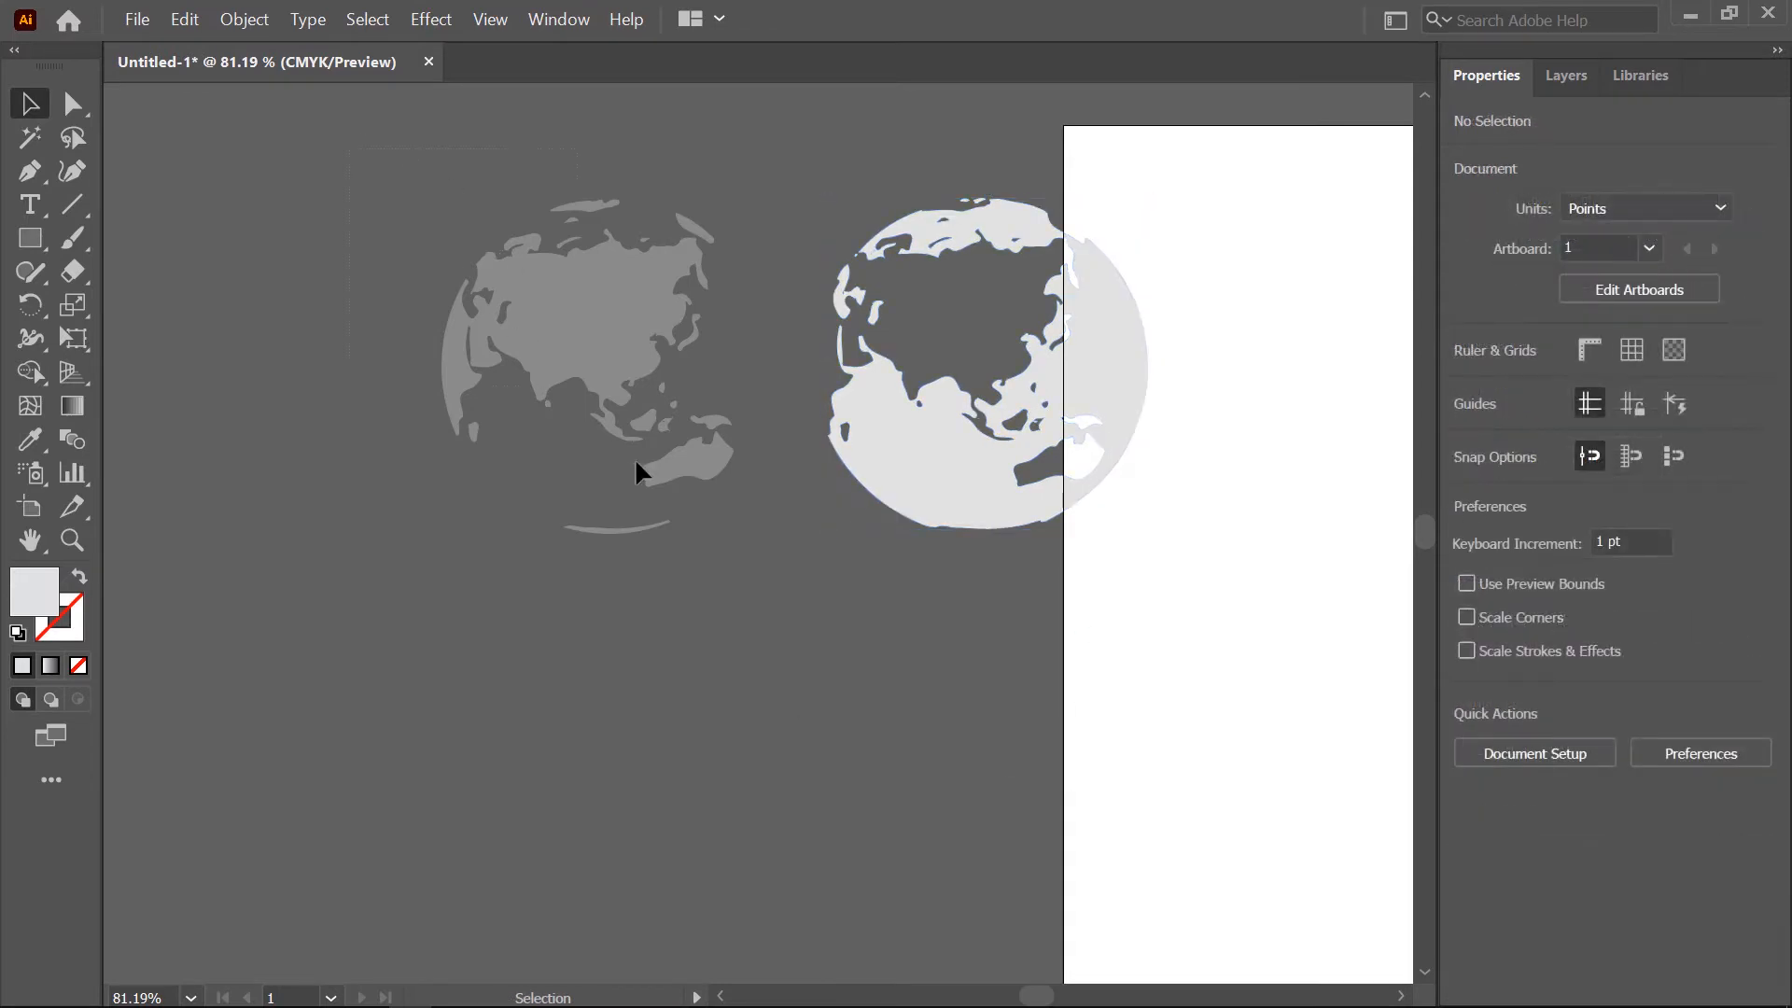
{"action": "left_click_drag", "start_coordinate": [754, 593], "coordinate": [676, 352]}
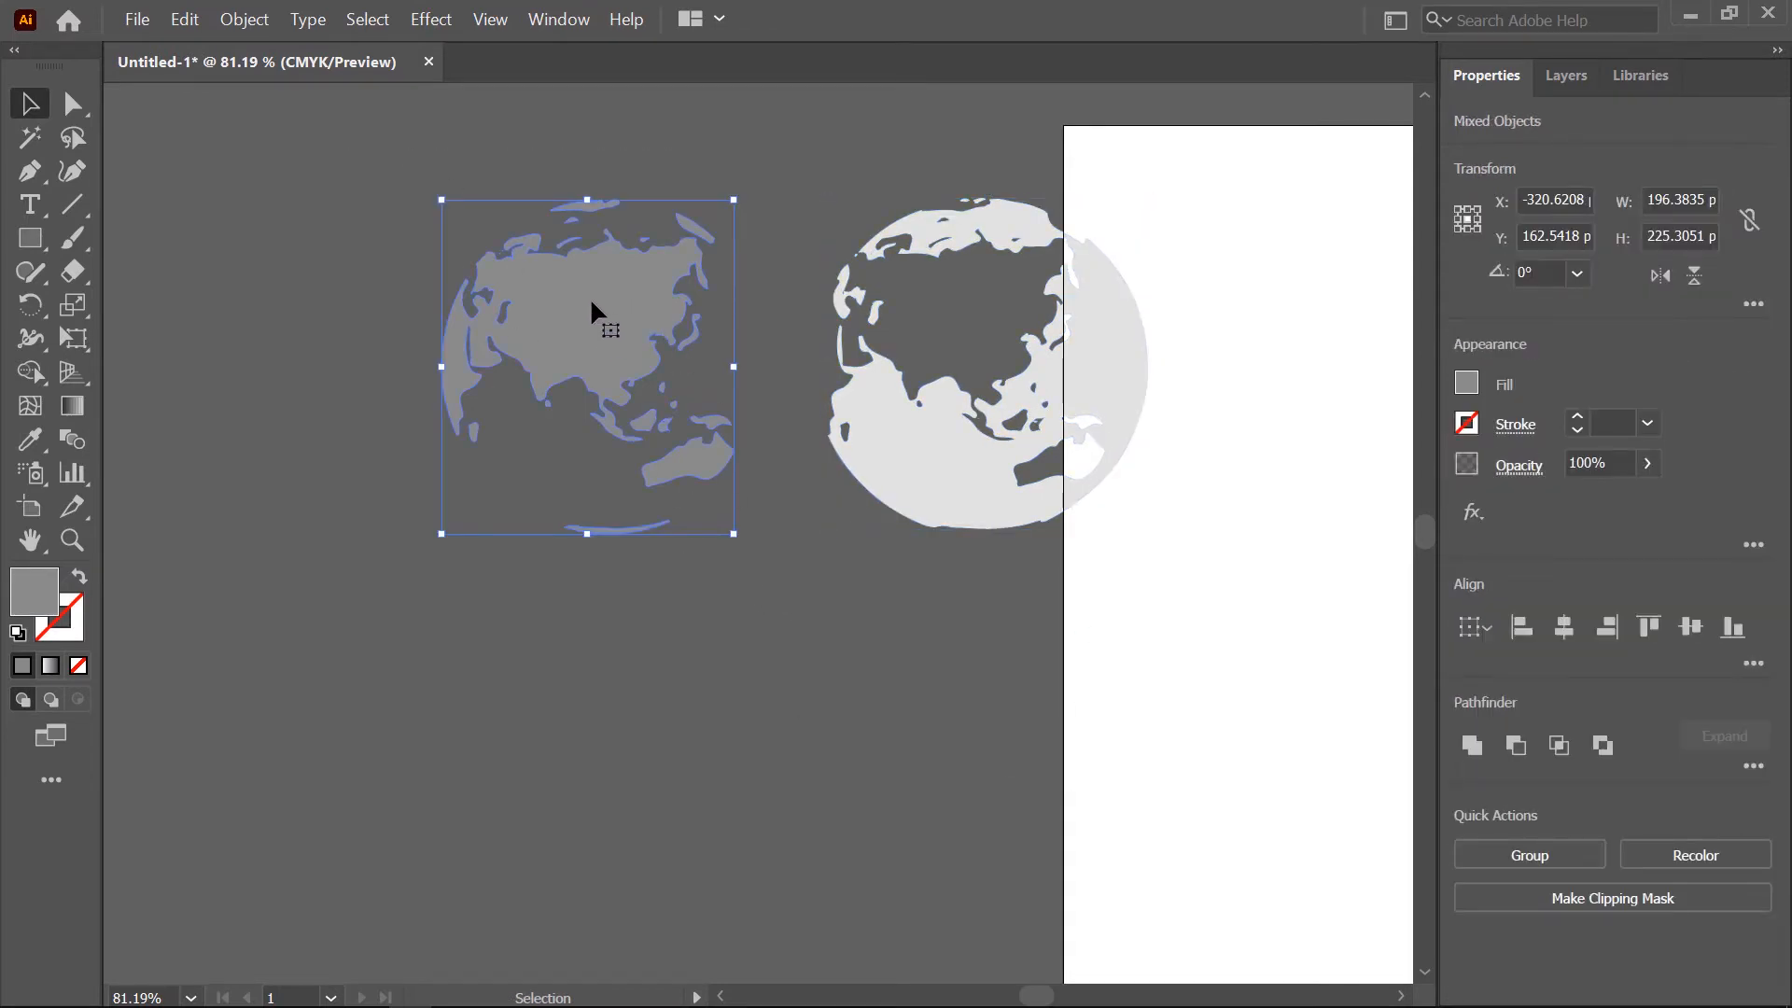
{"action": "left_click", "coordinate": [1475, 747]}
{"action": "left_click", "coordinate": [747, 550]}
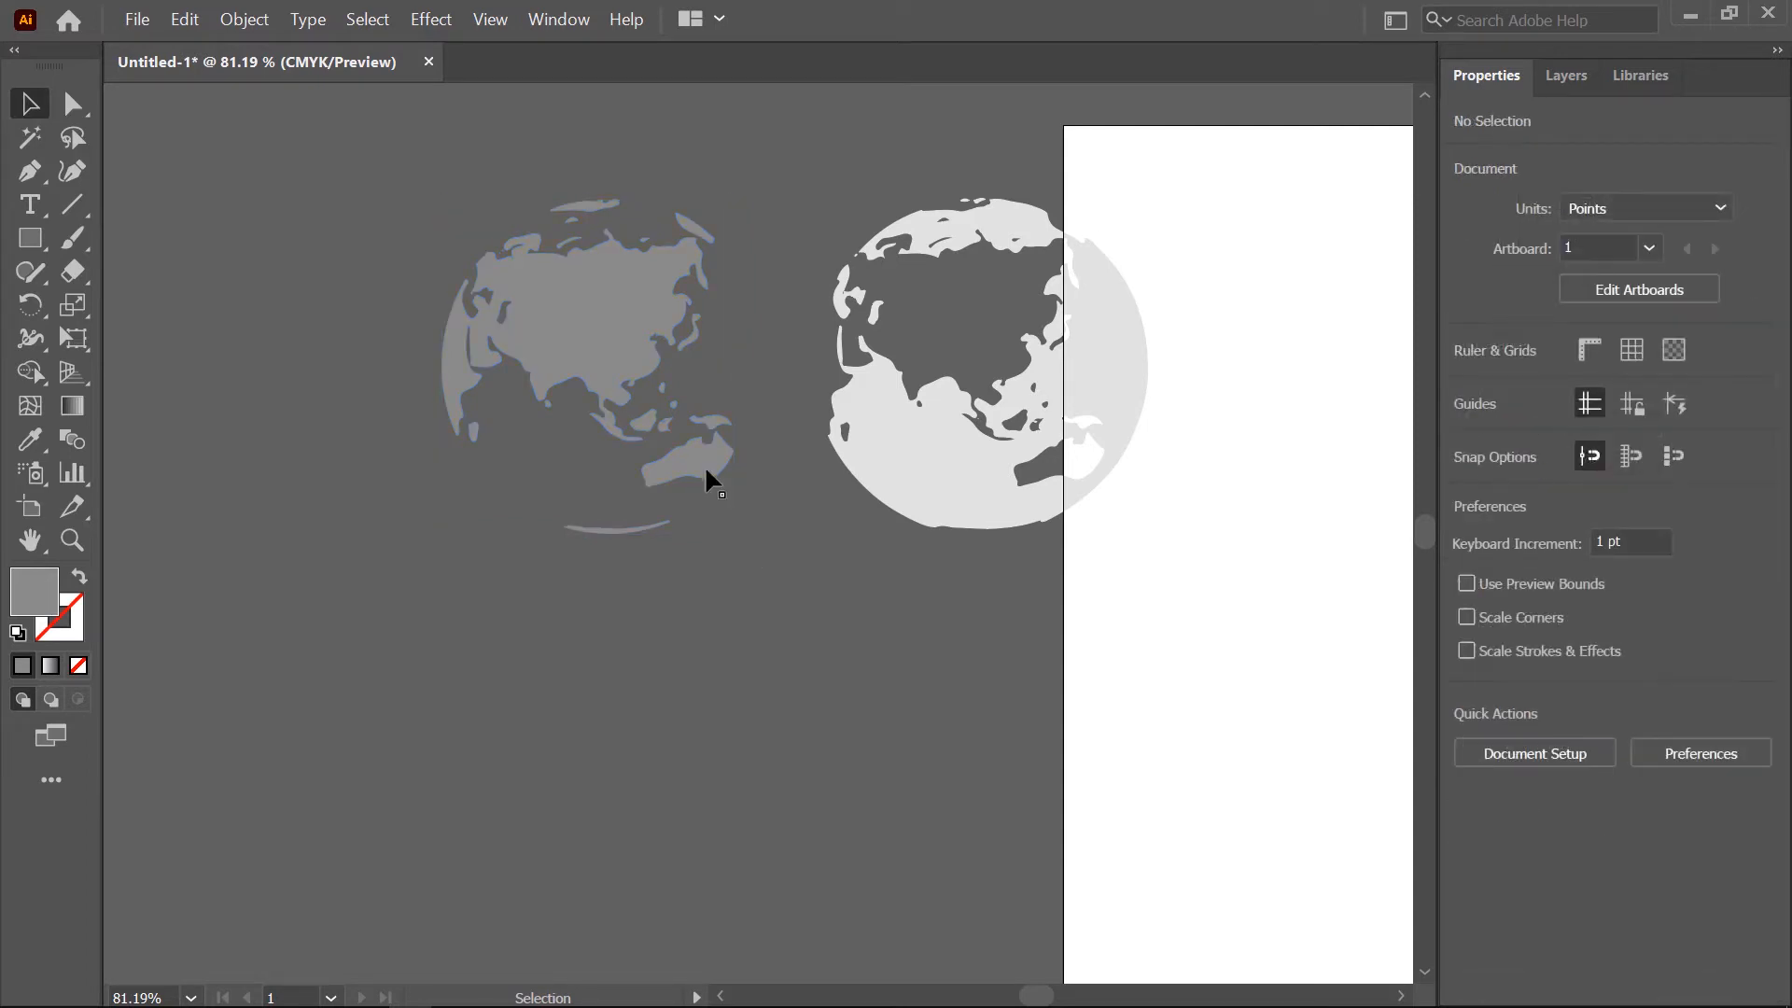
- Start Simplify on the united continent paths and try a lower and a higher anchor-point reduction
{"action": "left_click", "coordinate": [603, 308]}
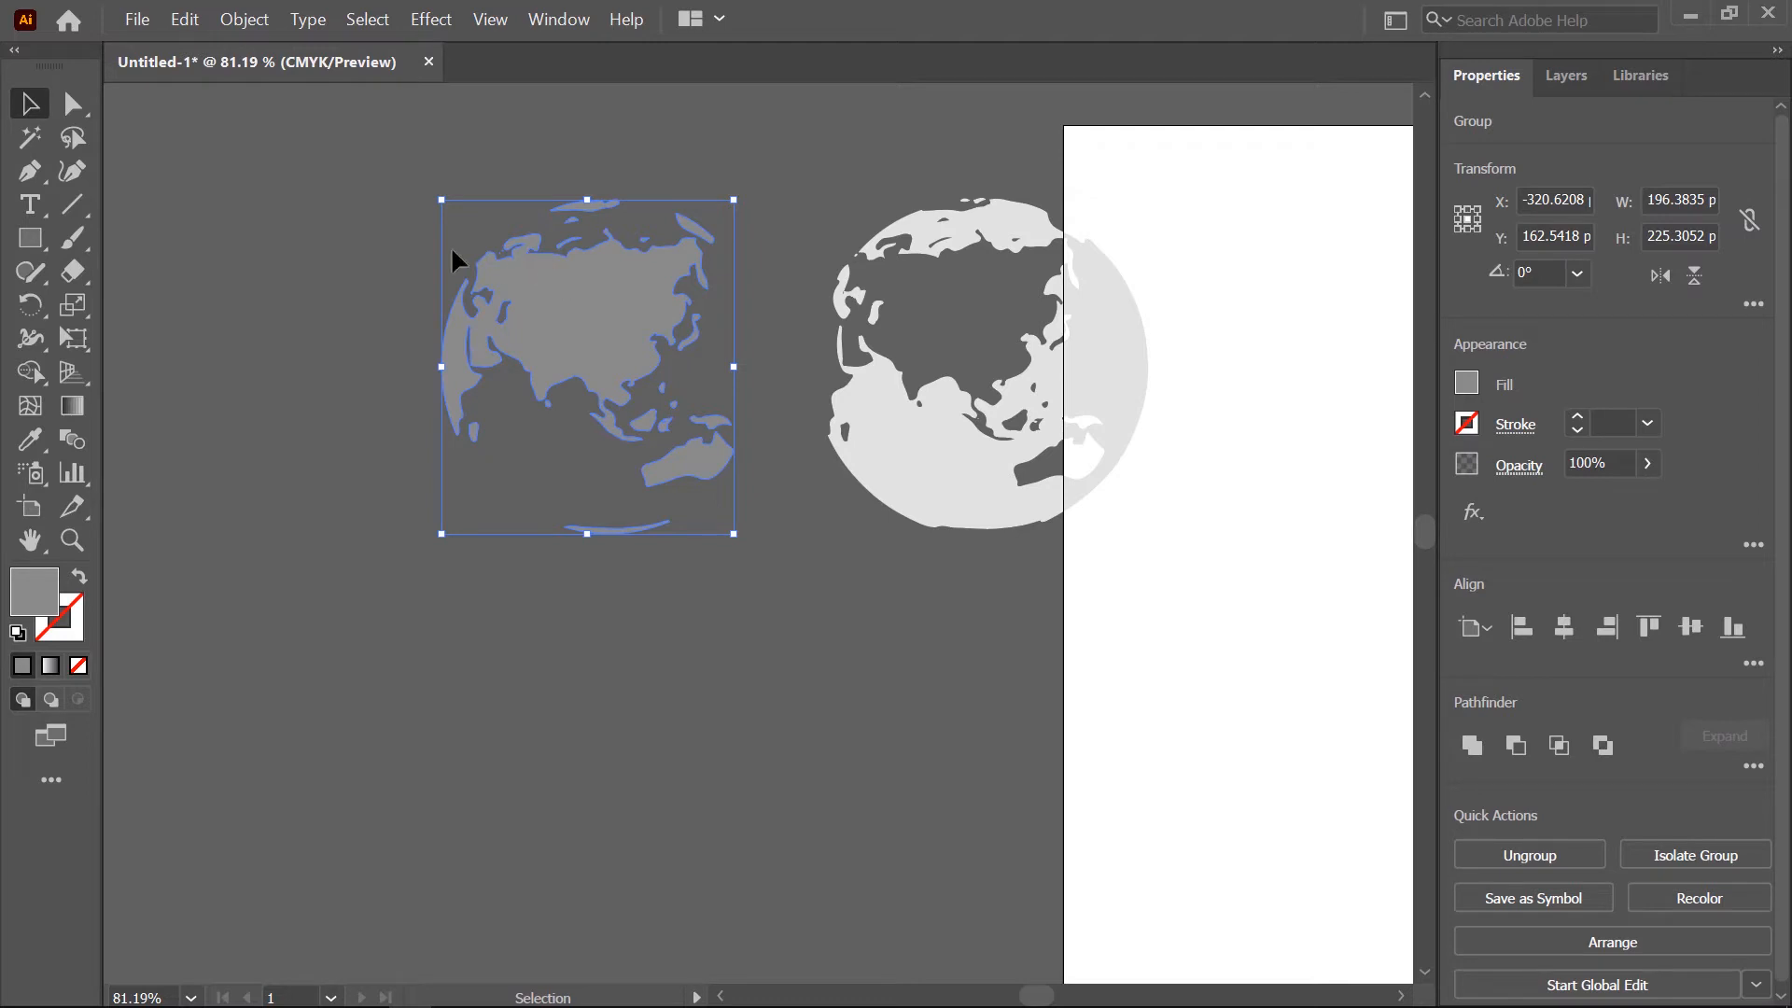
{"action": "left_click", "coordinate": [74, 106]}
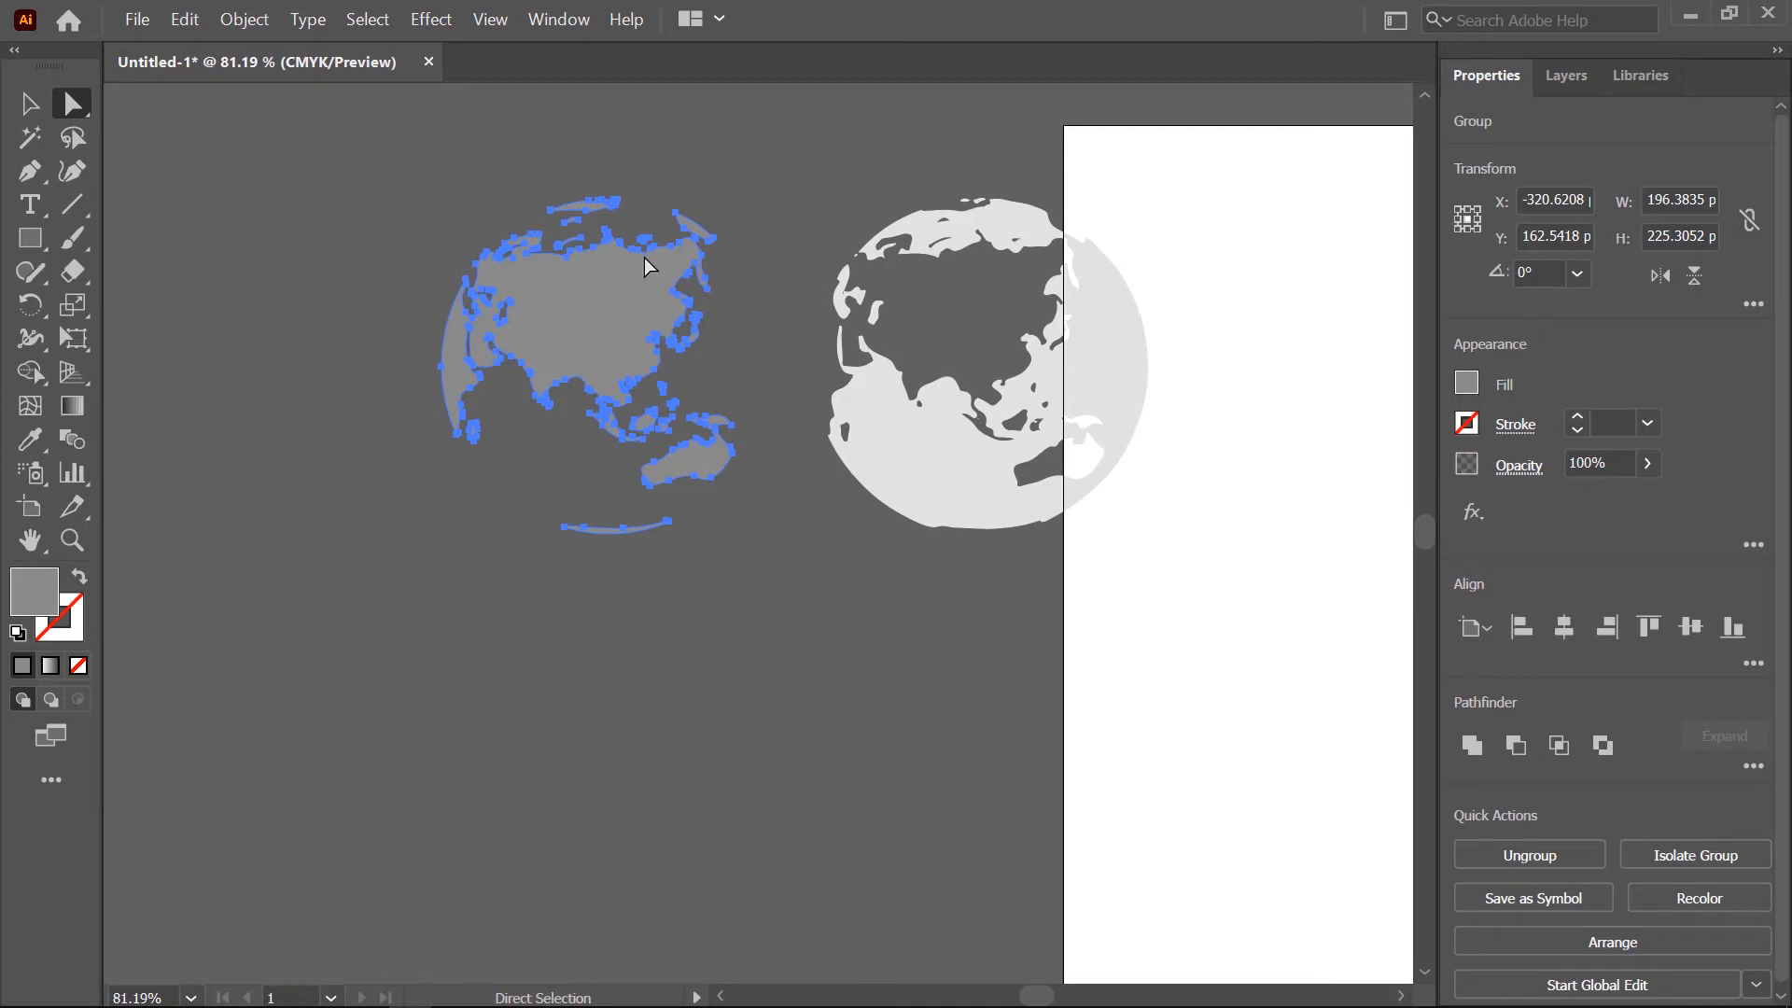
{"action": "scroll", "coordinate": [644, 258], "scroll_direction": "up", "scroll_amount": 5}
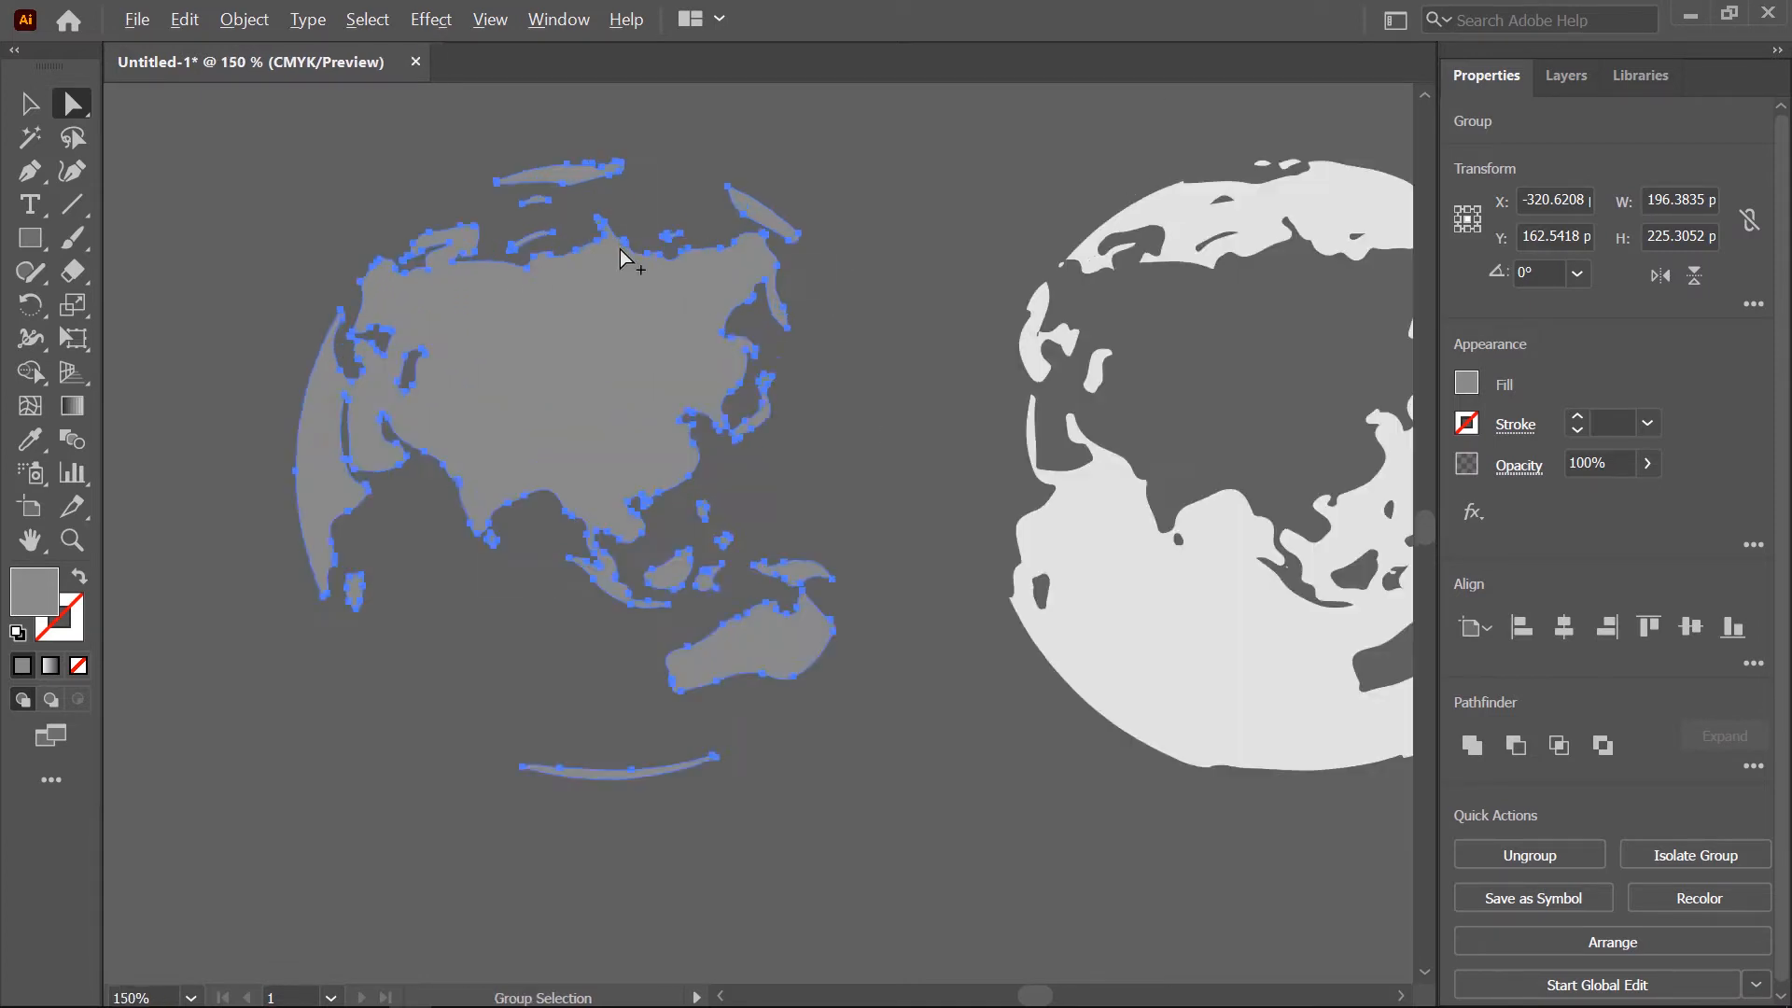
{"action": "scroll", "coordinate": [788, 341], "scroll_direction": "down", "scroll_amount": 1}
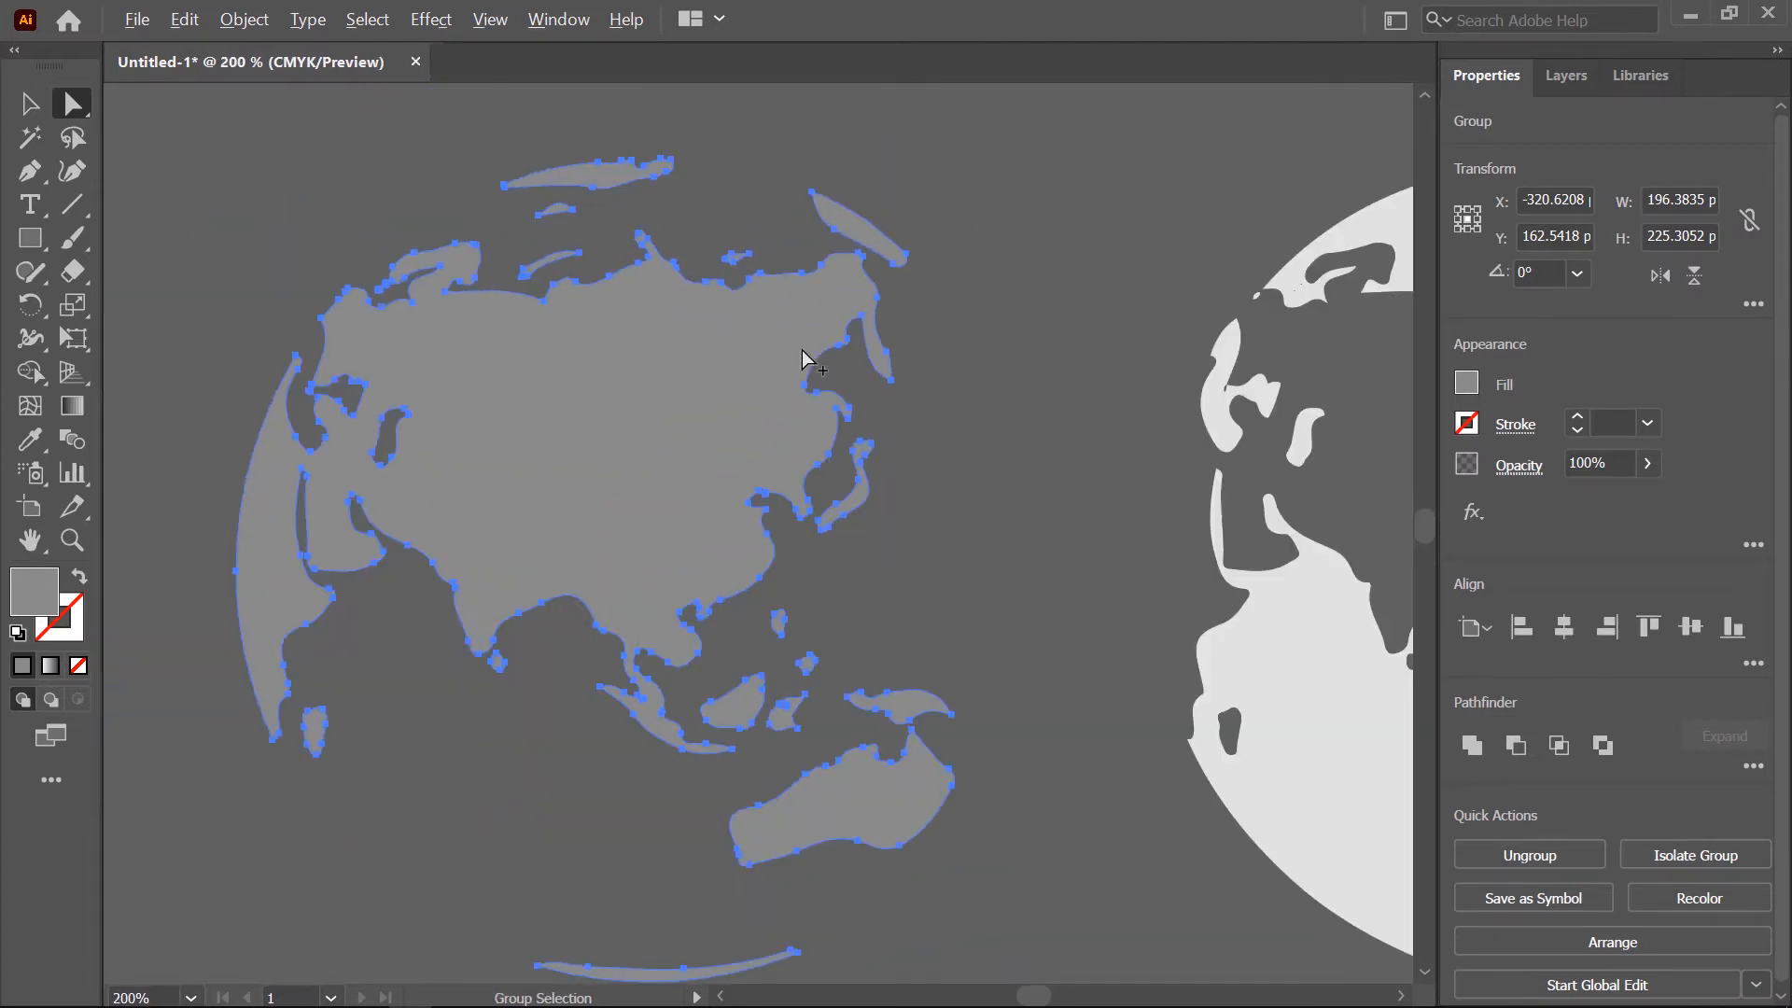
{"action": "scroll", "coordinate": [802, 349], "scroll_direction": "down", "scroll_amount": 1}
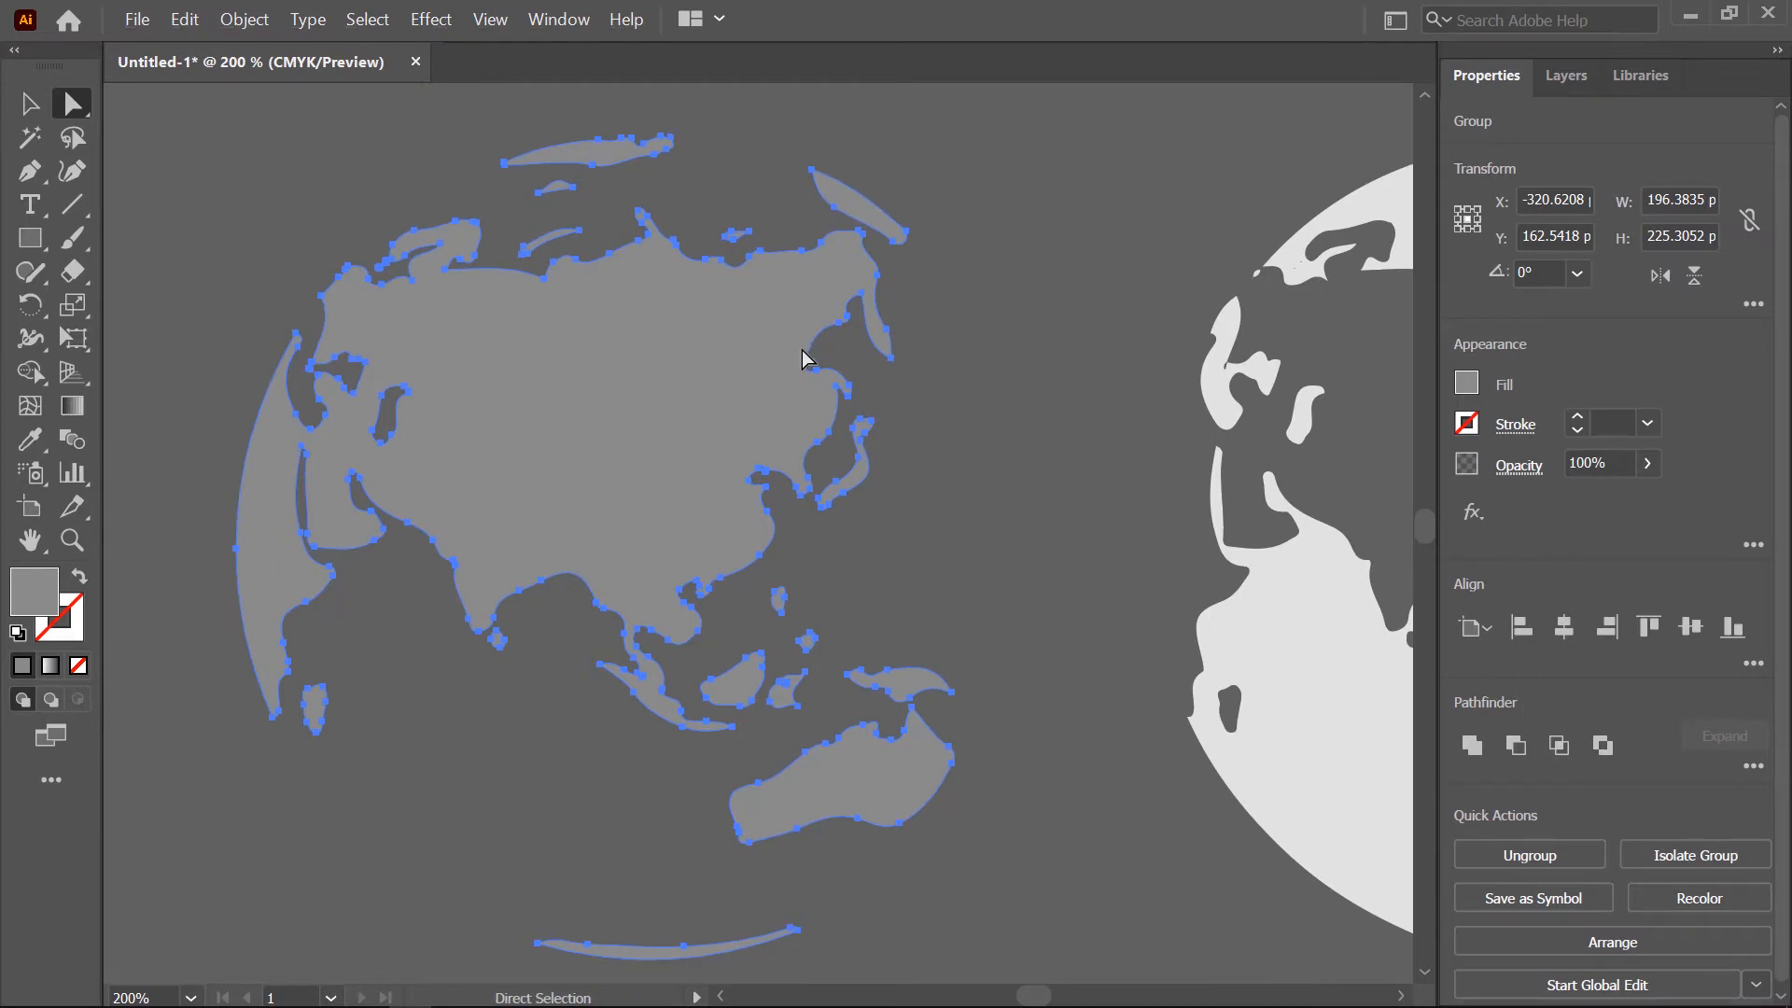
{"action": "left_click", "coordinate": [245, 20]}
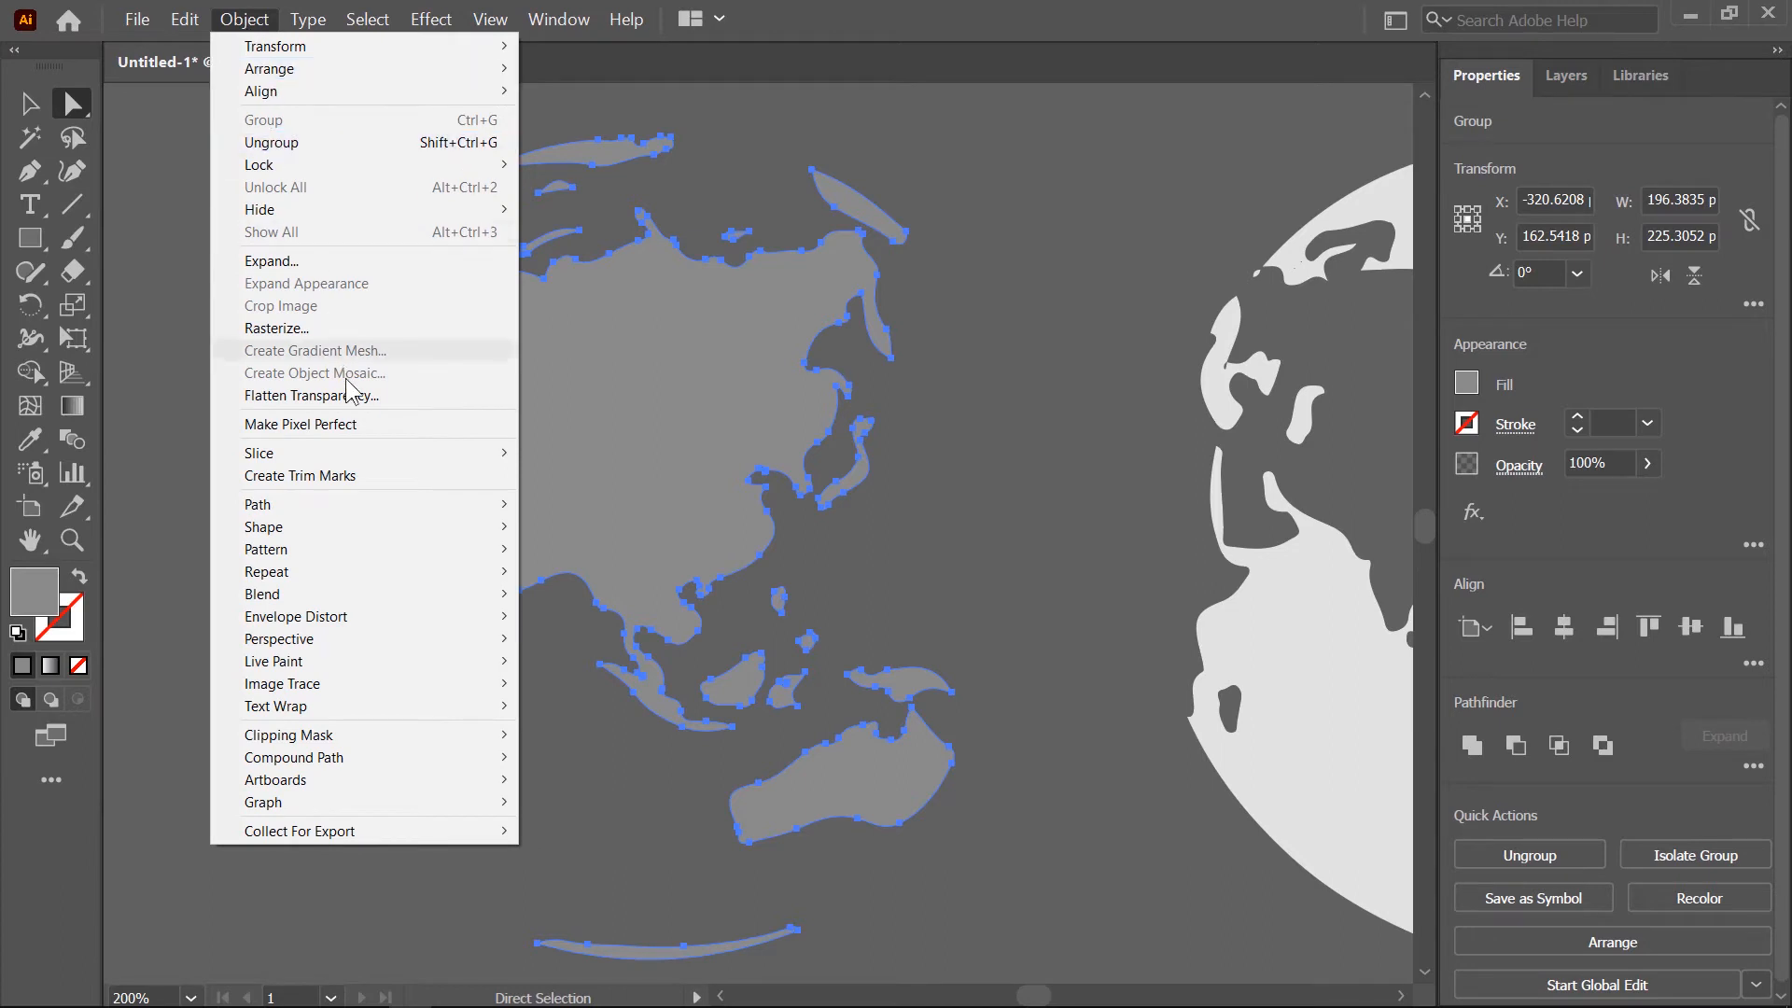
{"action": "mouse_move", "coordinate": [379, 499]}
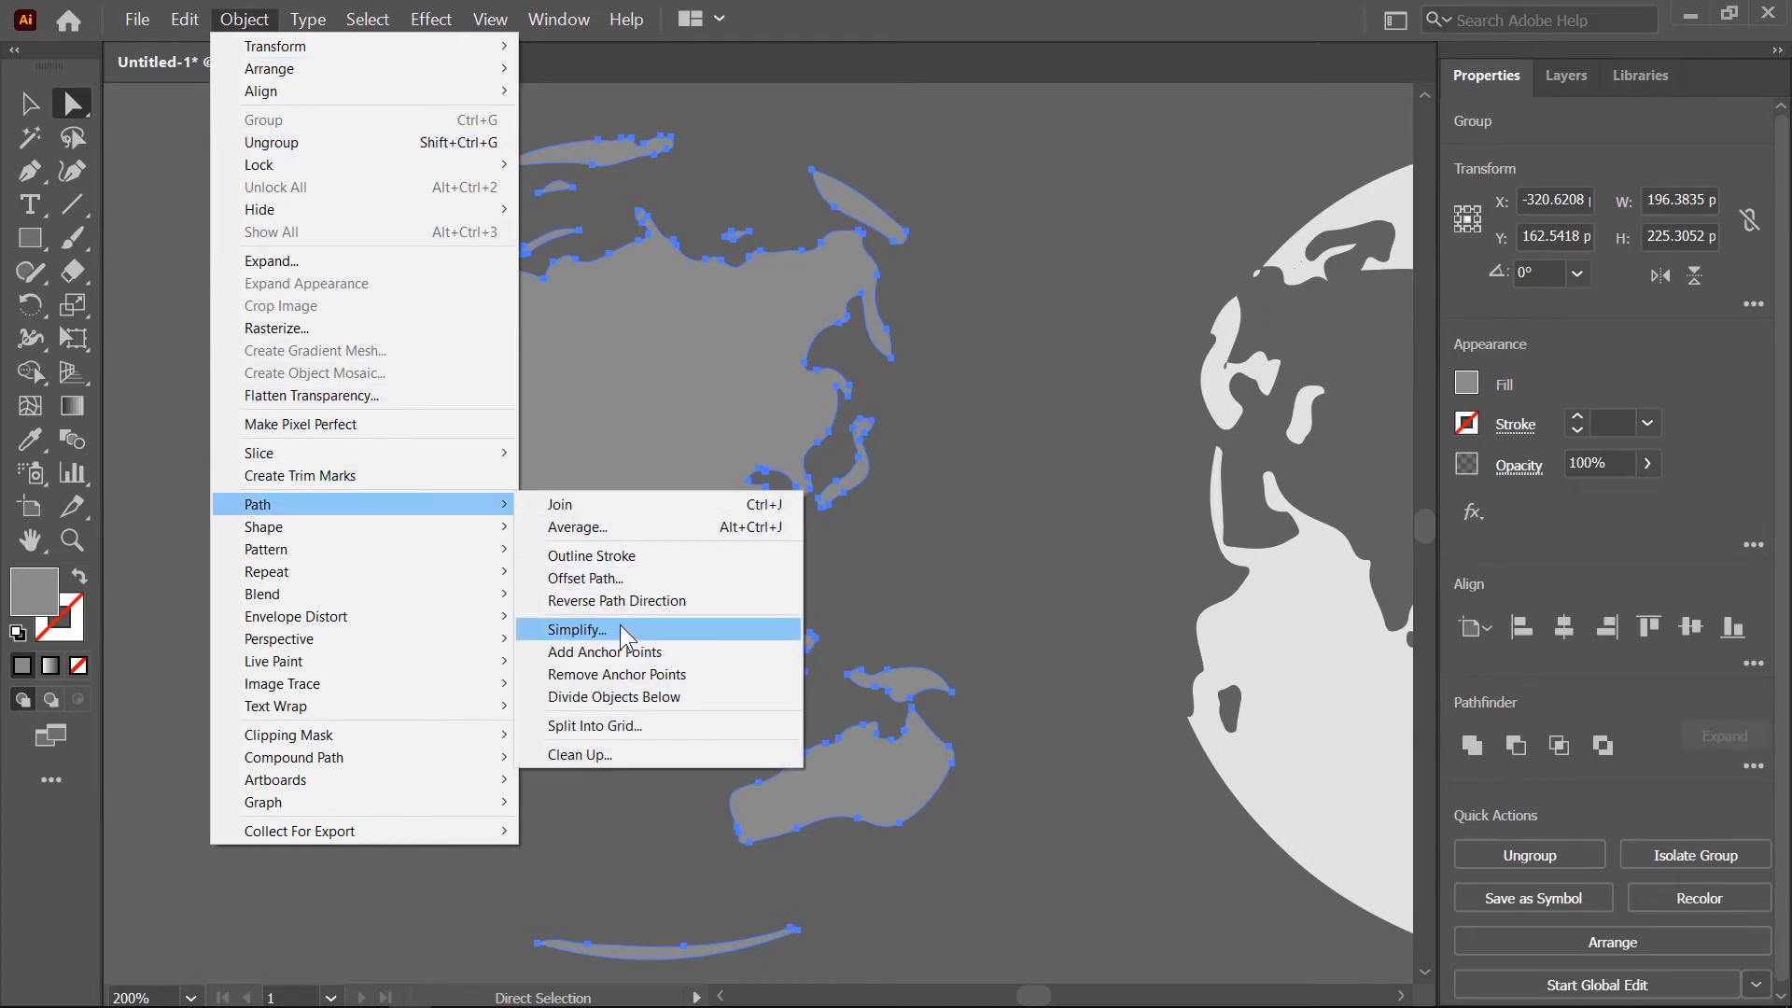
{"action": "left_click", "coordinate": [576, 630]}
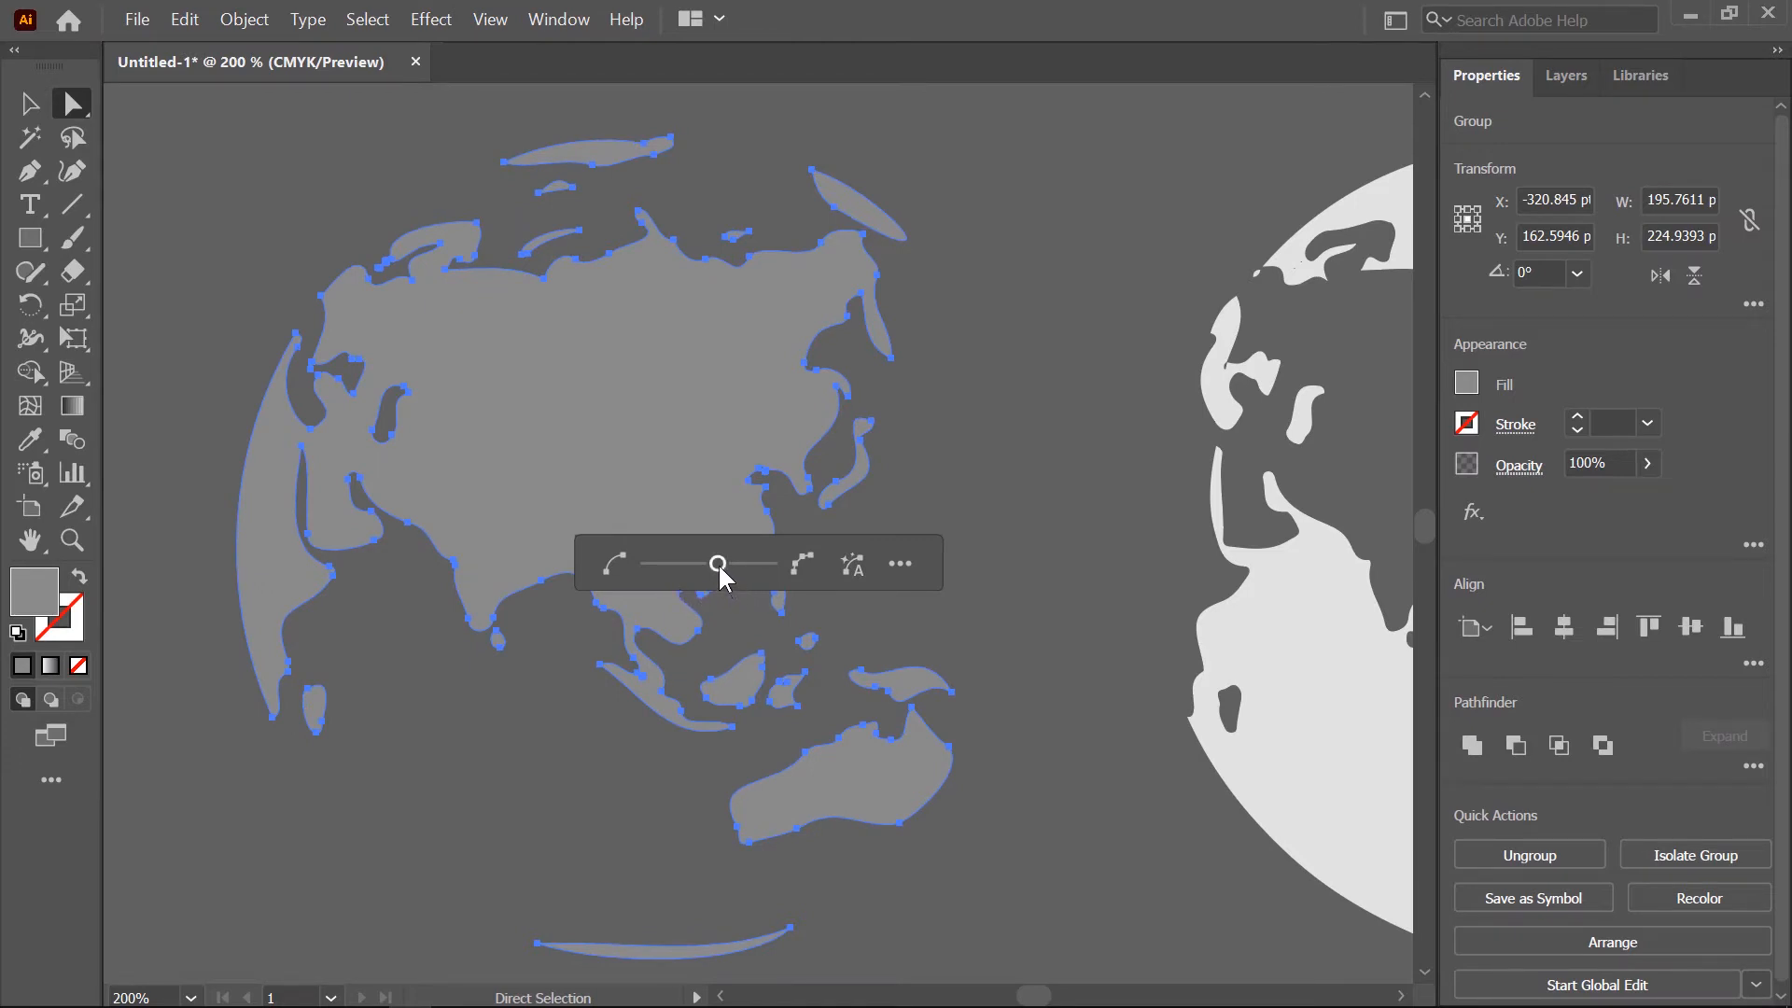
{"action": "left_click_drag", "start_coordinate": [681, 571], "coordinate": [668, 572]}
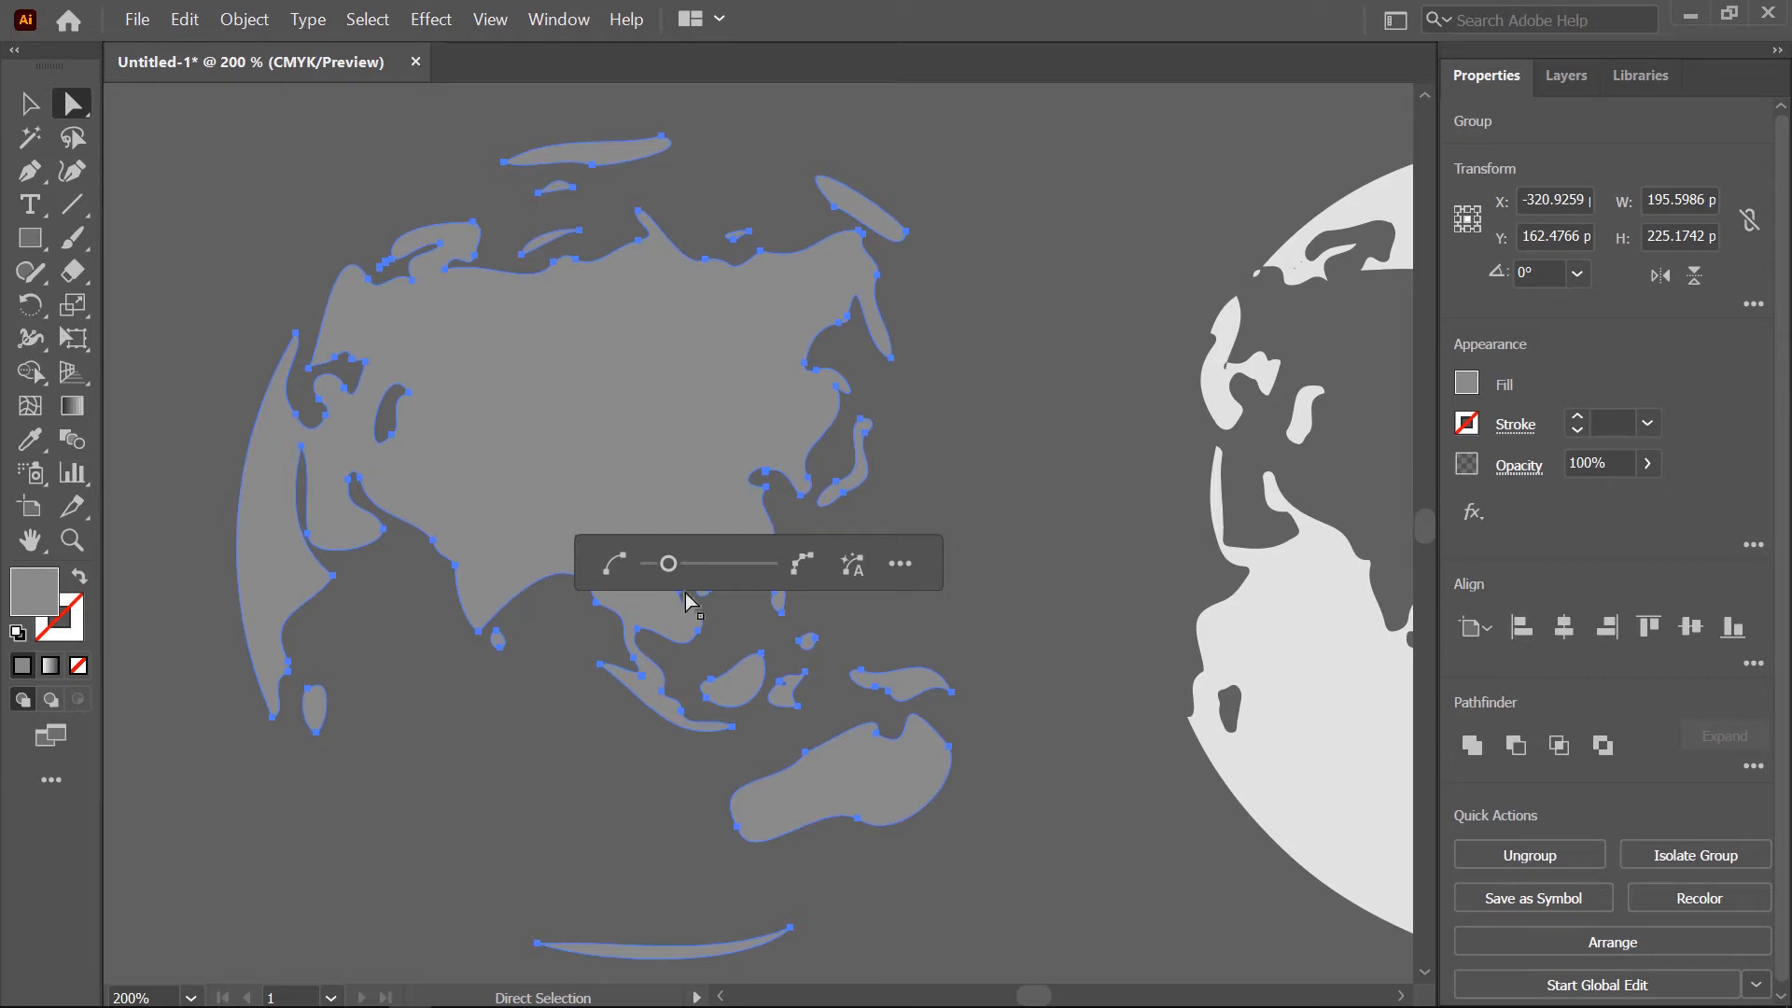
{"action": "left_click_drag", "start_coordinate": [703, 575], "coordinate": [732, 572]}
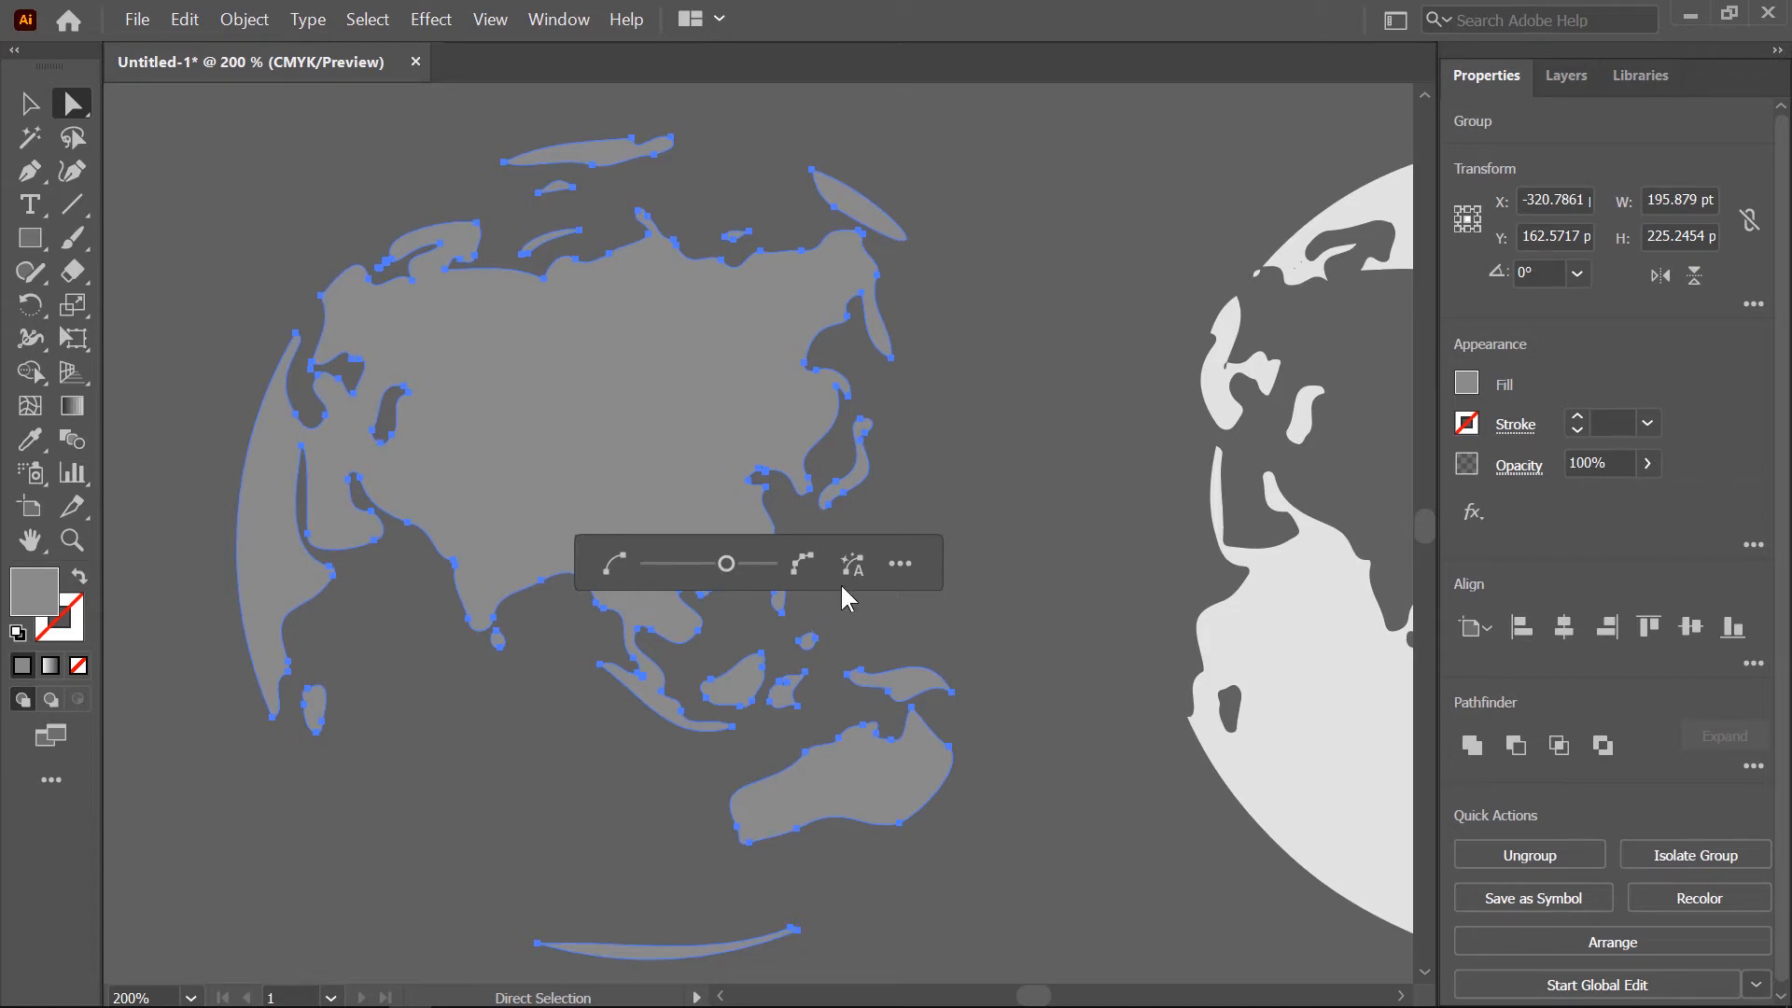
- Set Simplify Curve to 75% in the detailed Simplify options and apply it to the continent paths
{"action": "left_click", "coordinate": [899, 565]}
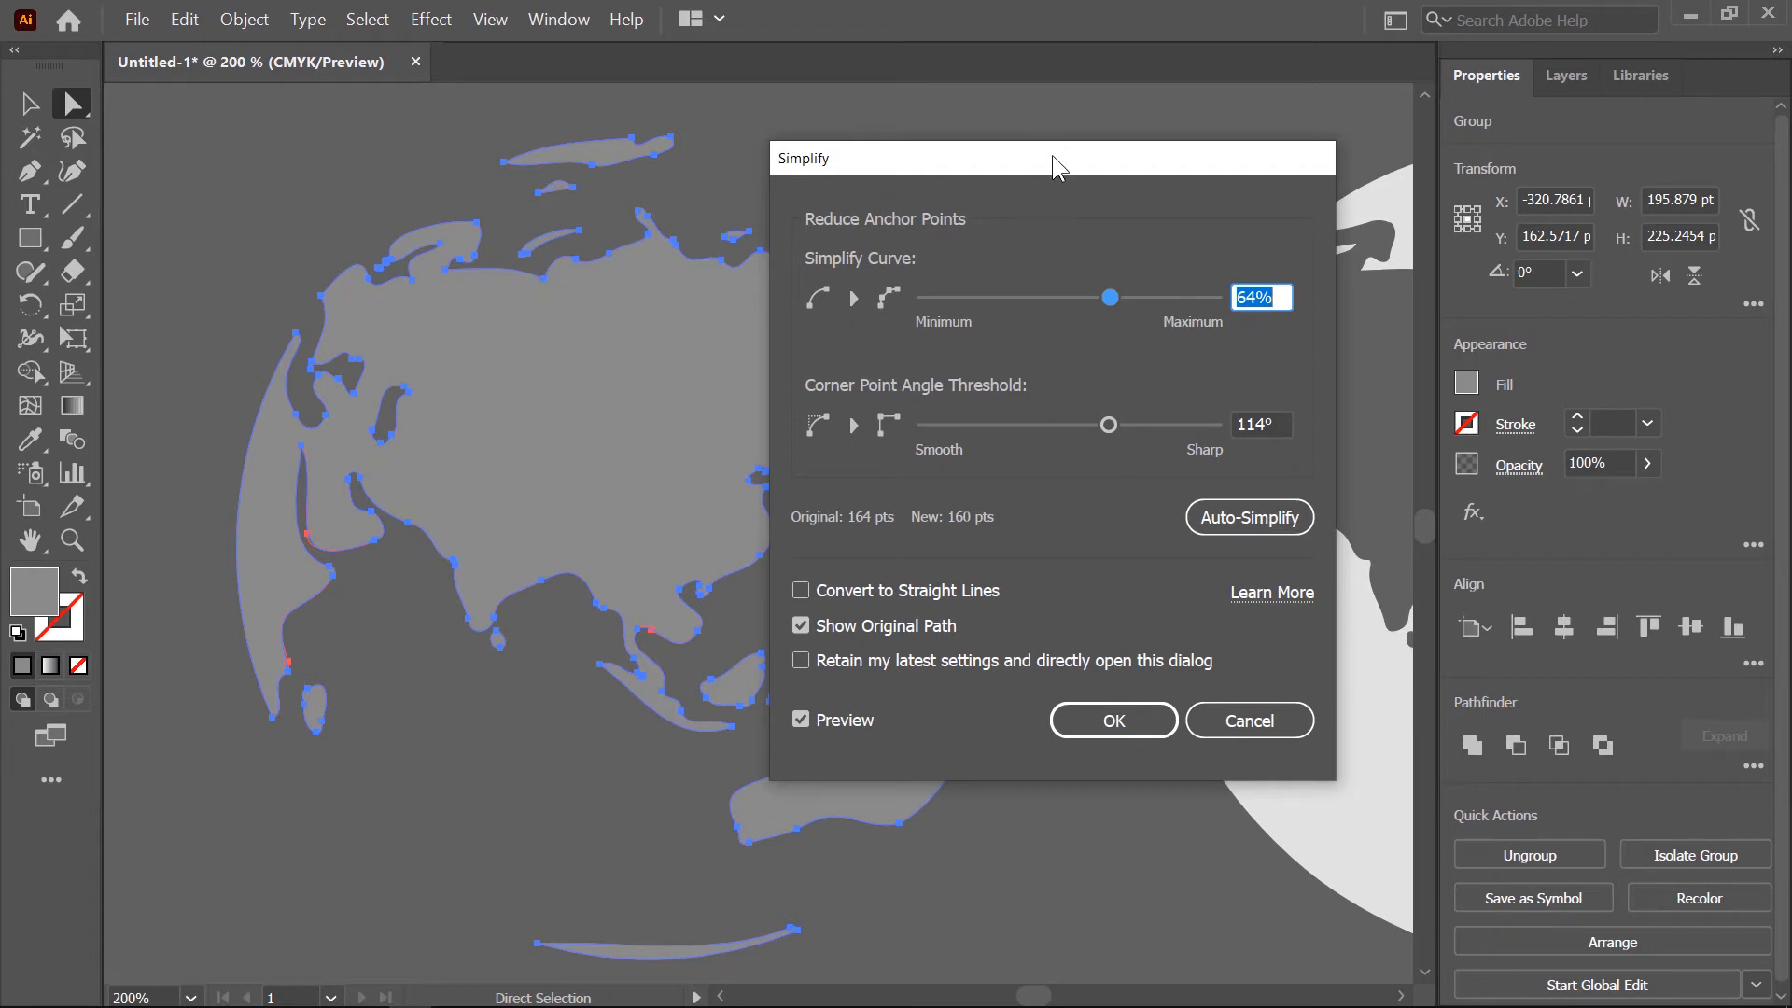
{"action": "left_click_drag", "start_coordinate": [1053, 159], "coordinate": [1025, 169]}
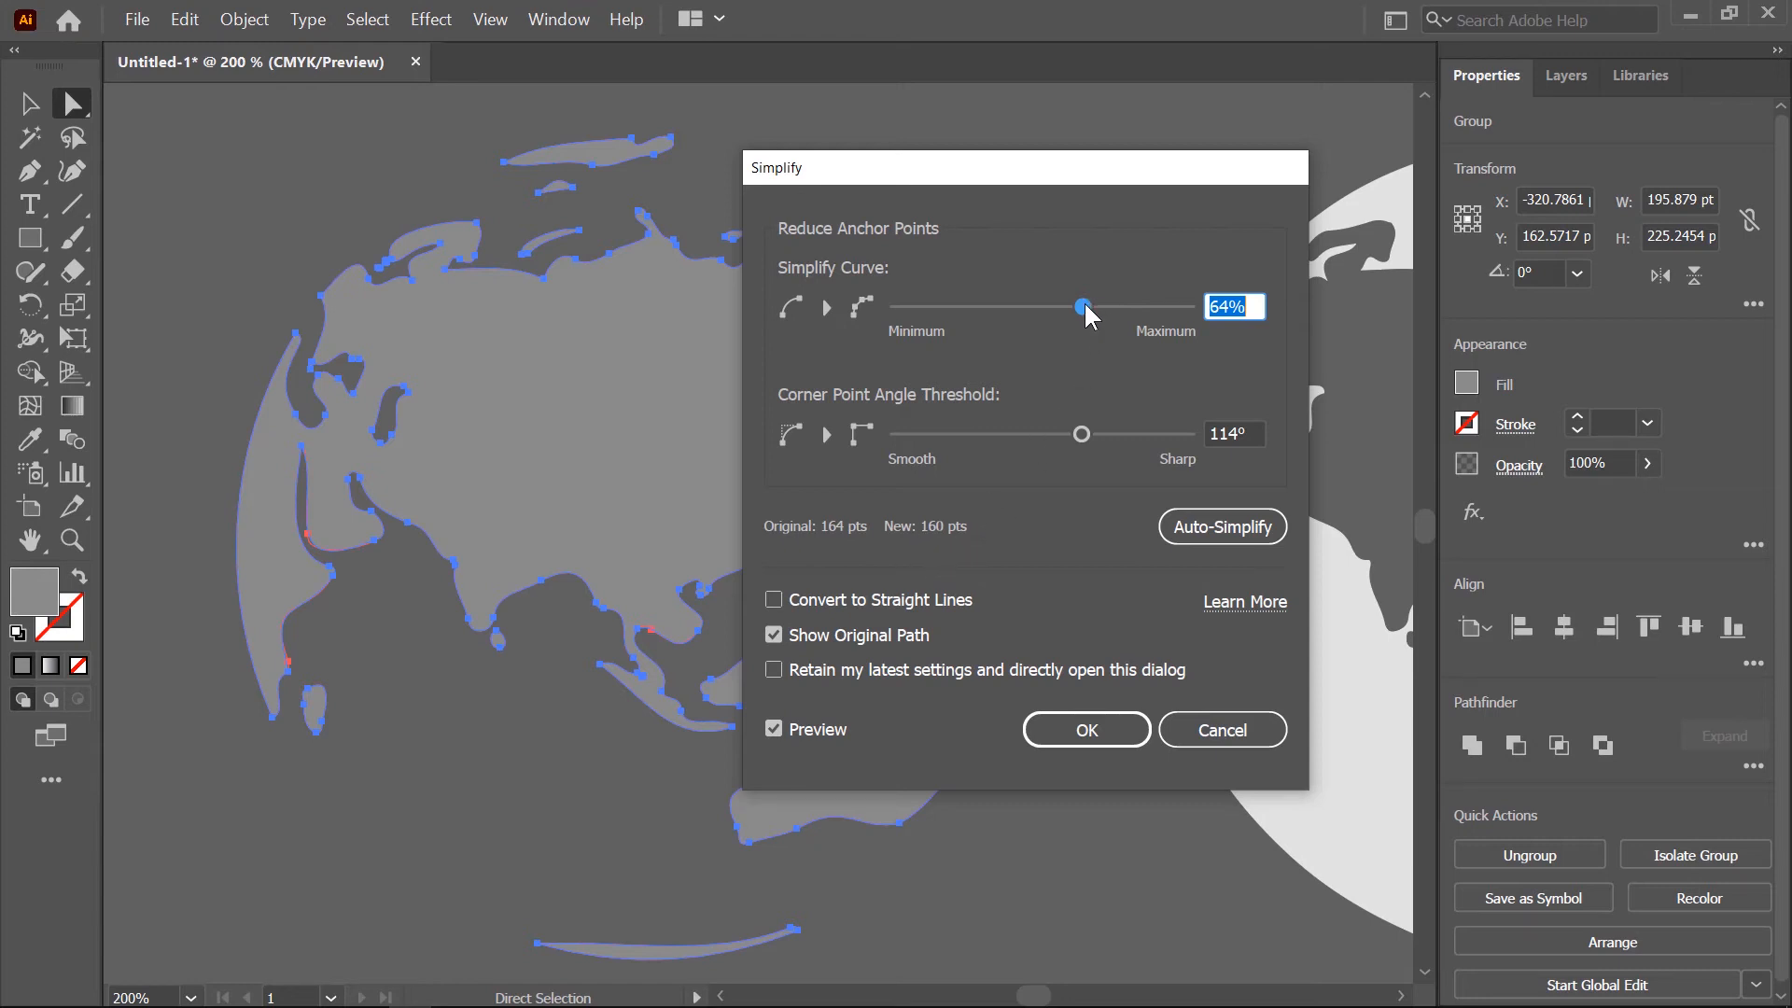
{"action": "left_click_drag", "start_coordinate": [1085, 308], "coordinate": [979, 343]}
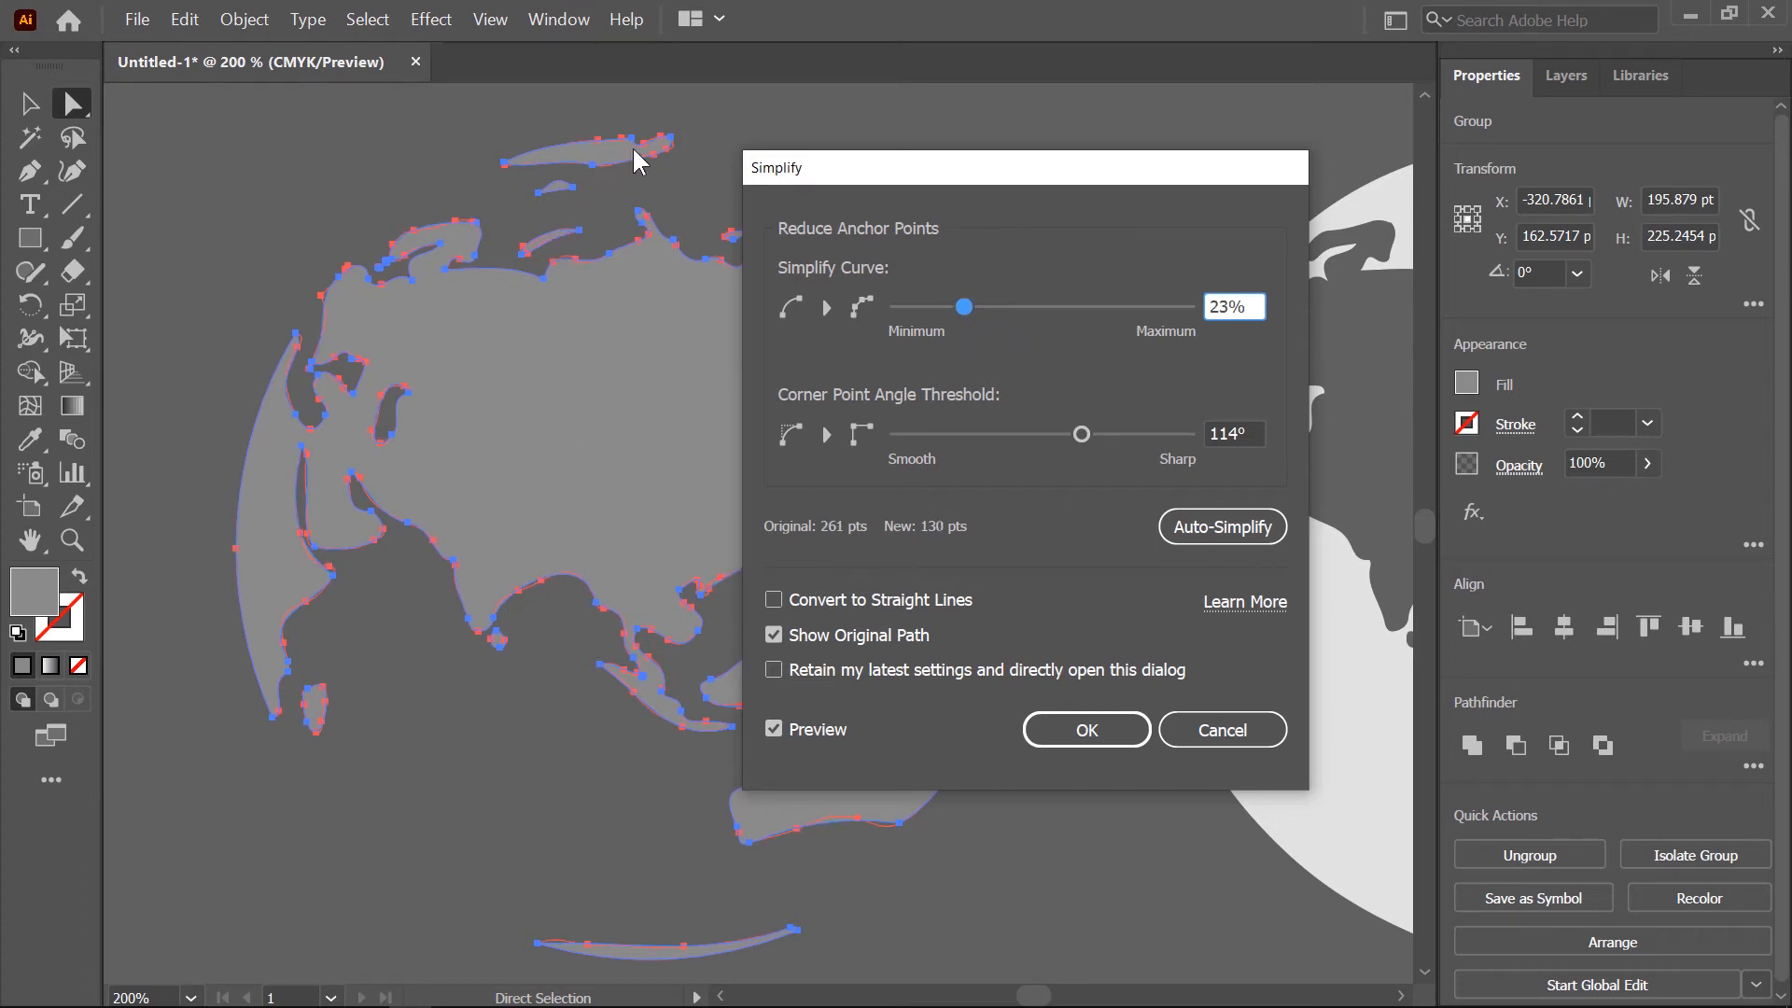
{"action": "left_click_drag", "start_coordinate": [966, 308], "coordinate": [911, 316]}
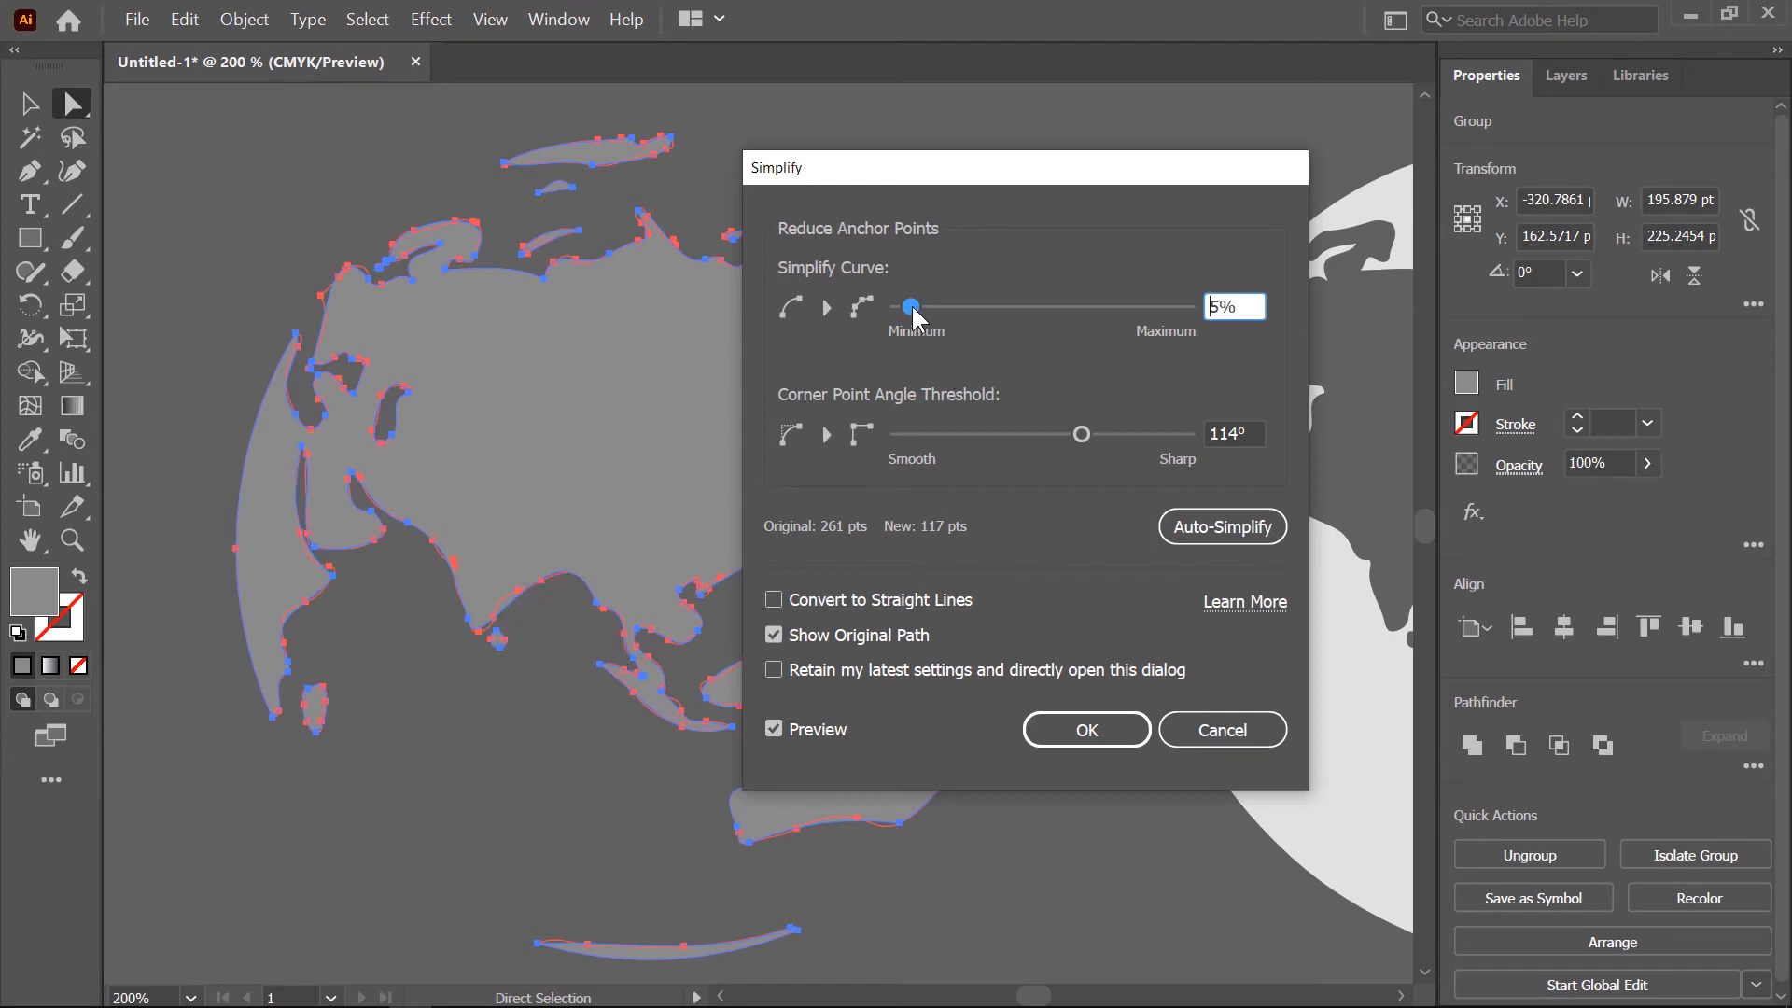
{"action": "left_click_drag", "start_coordinate": [915, 312], "coordinate": [1094, 314]}
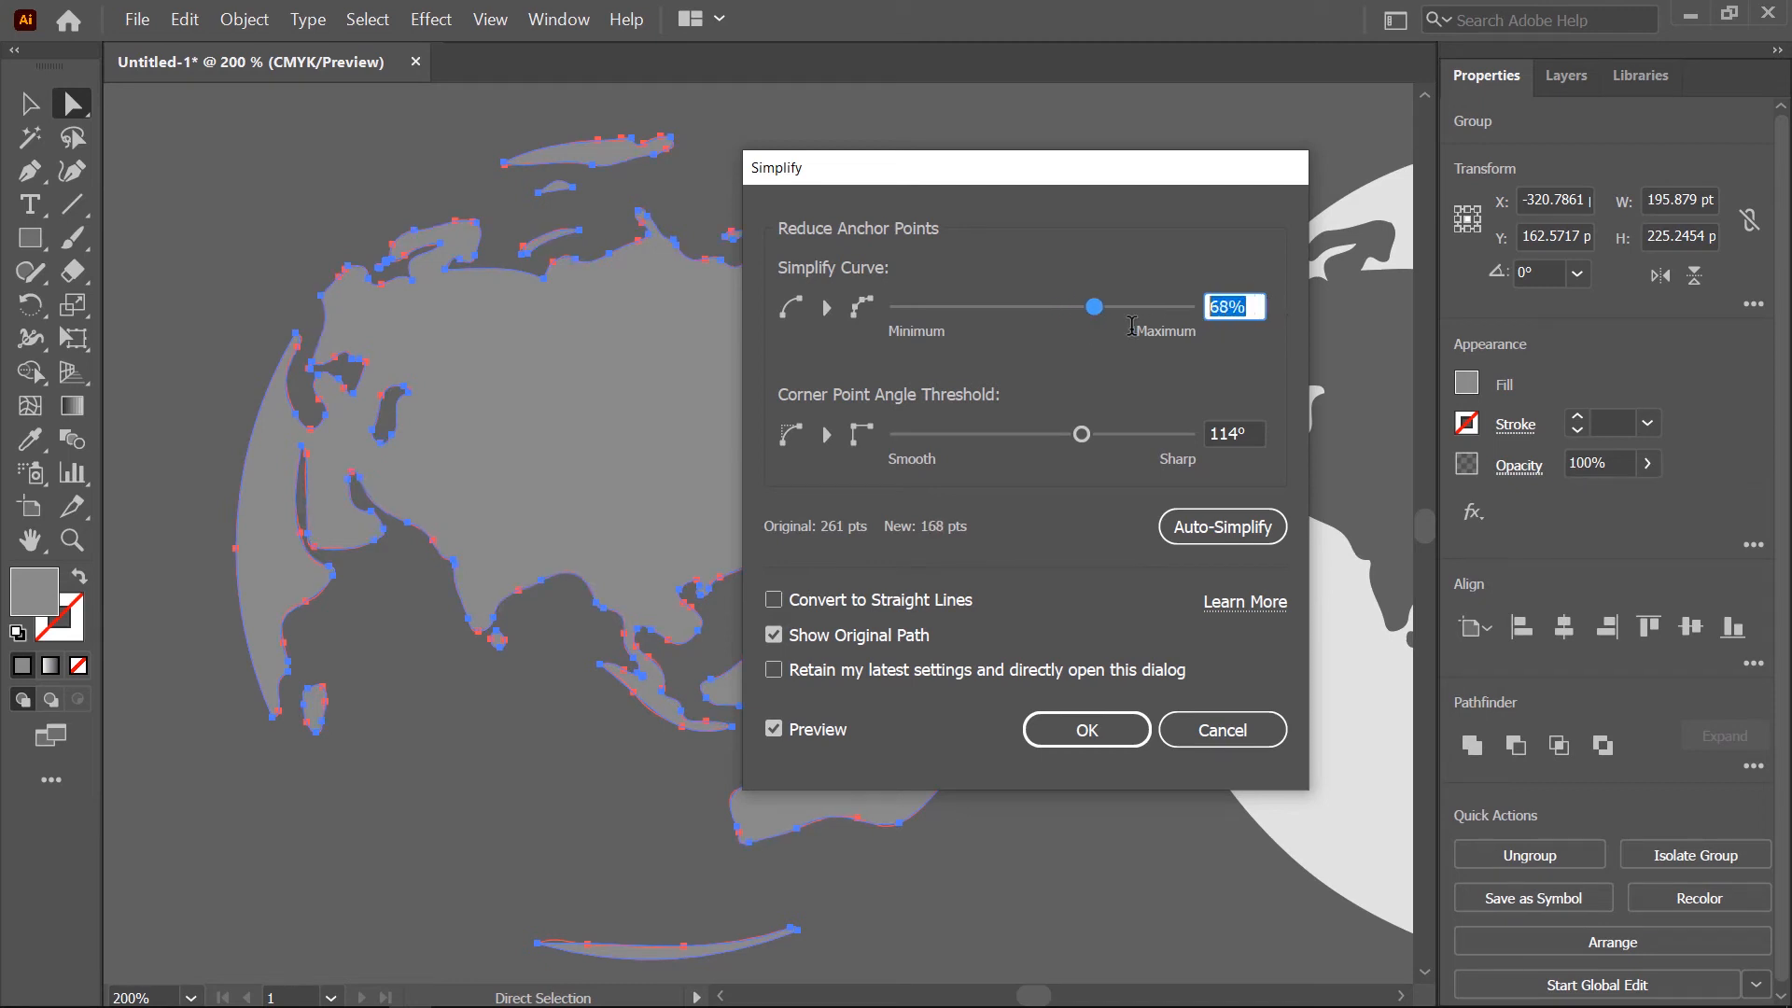
{"action": "type", "text": "75"}
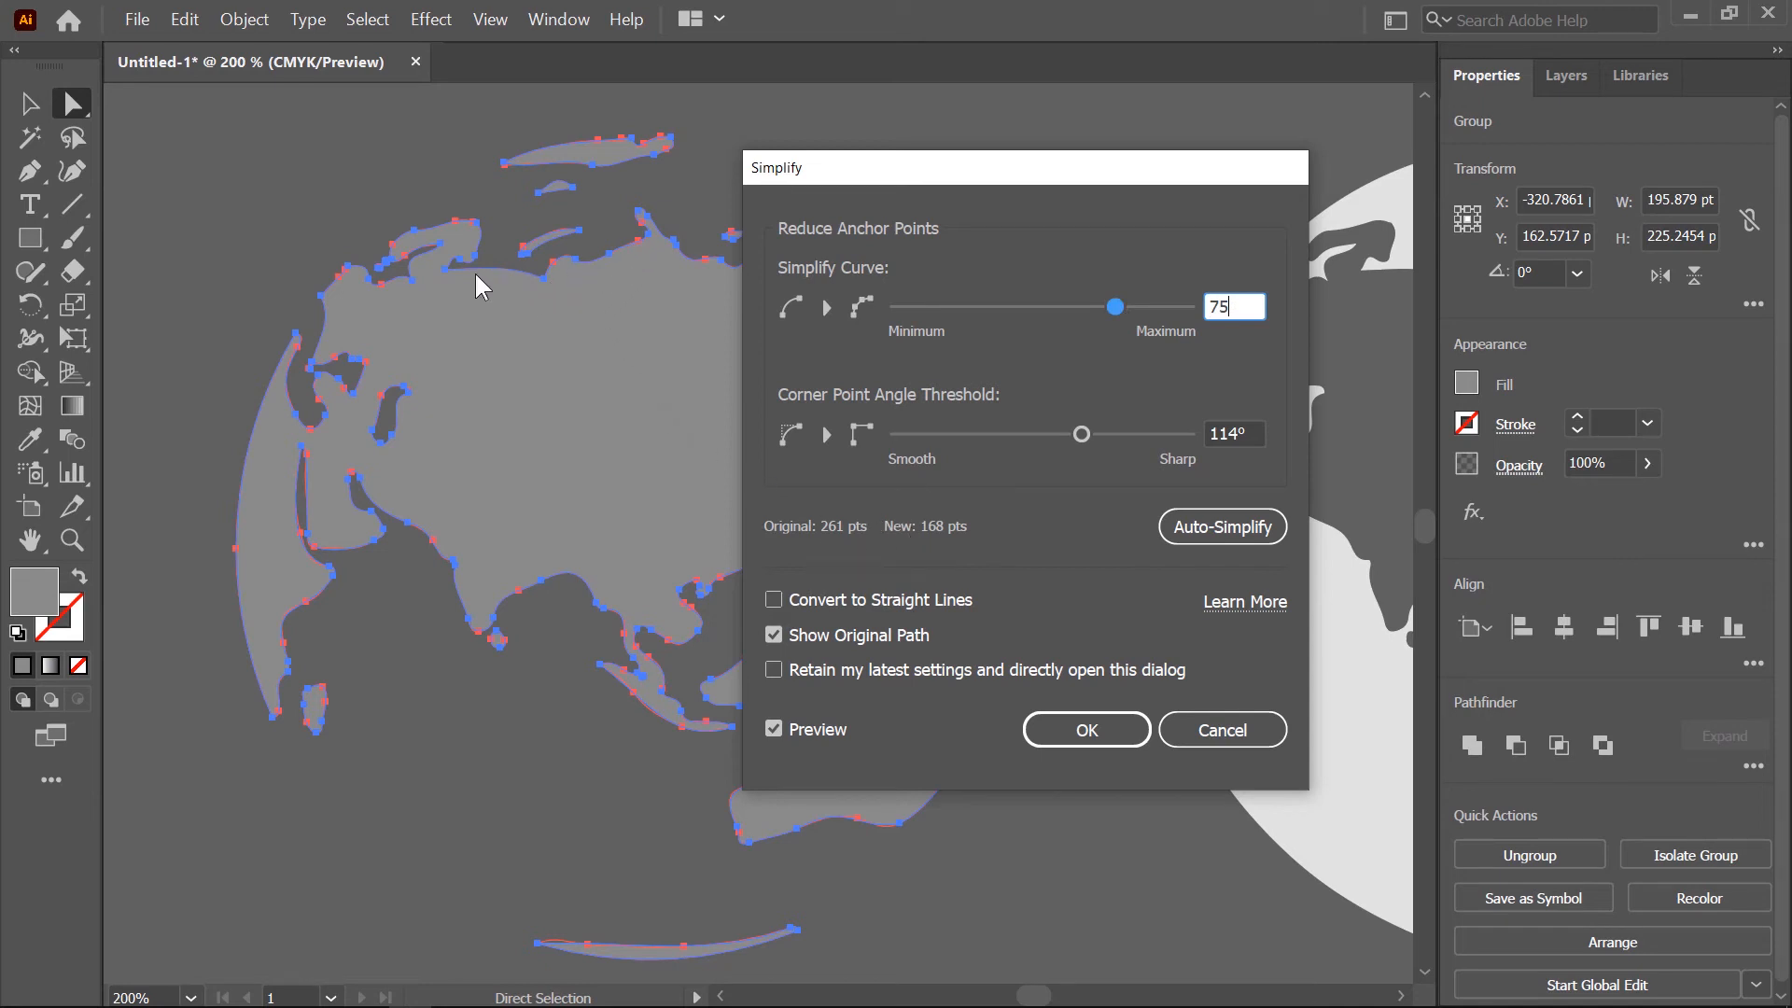
{"action": "left_click", "coordinate": [1088, 732]}
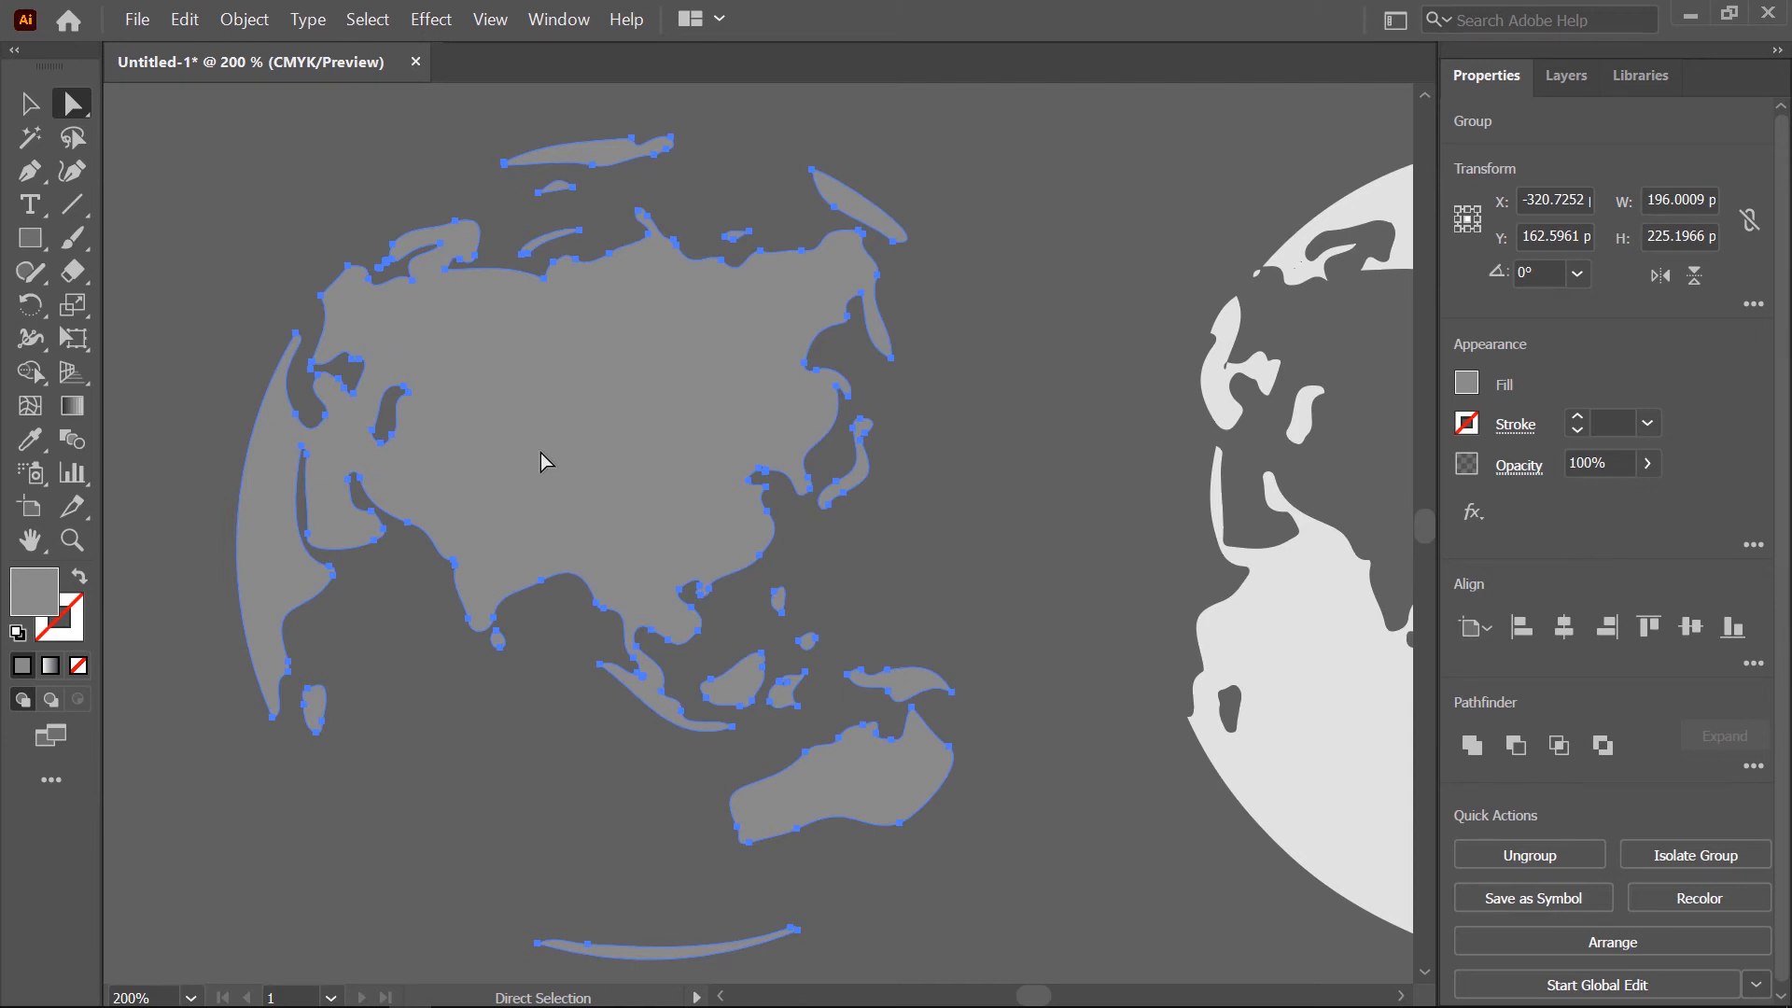
- Group all the light-gray ocean shapes
{"action": "left_click_drag", "start_coordinate": [1157, 536], "coordinate": [560, 534]}
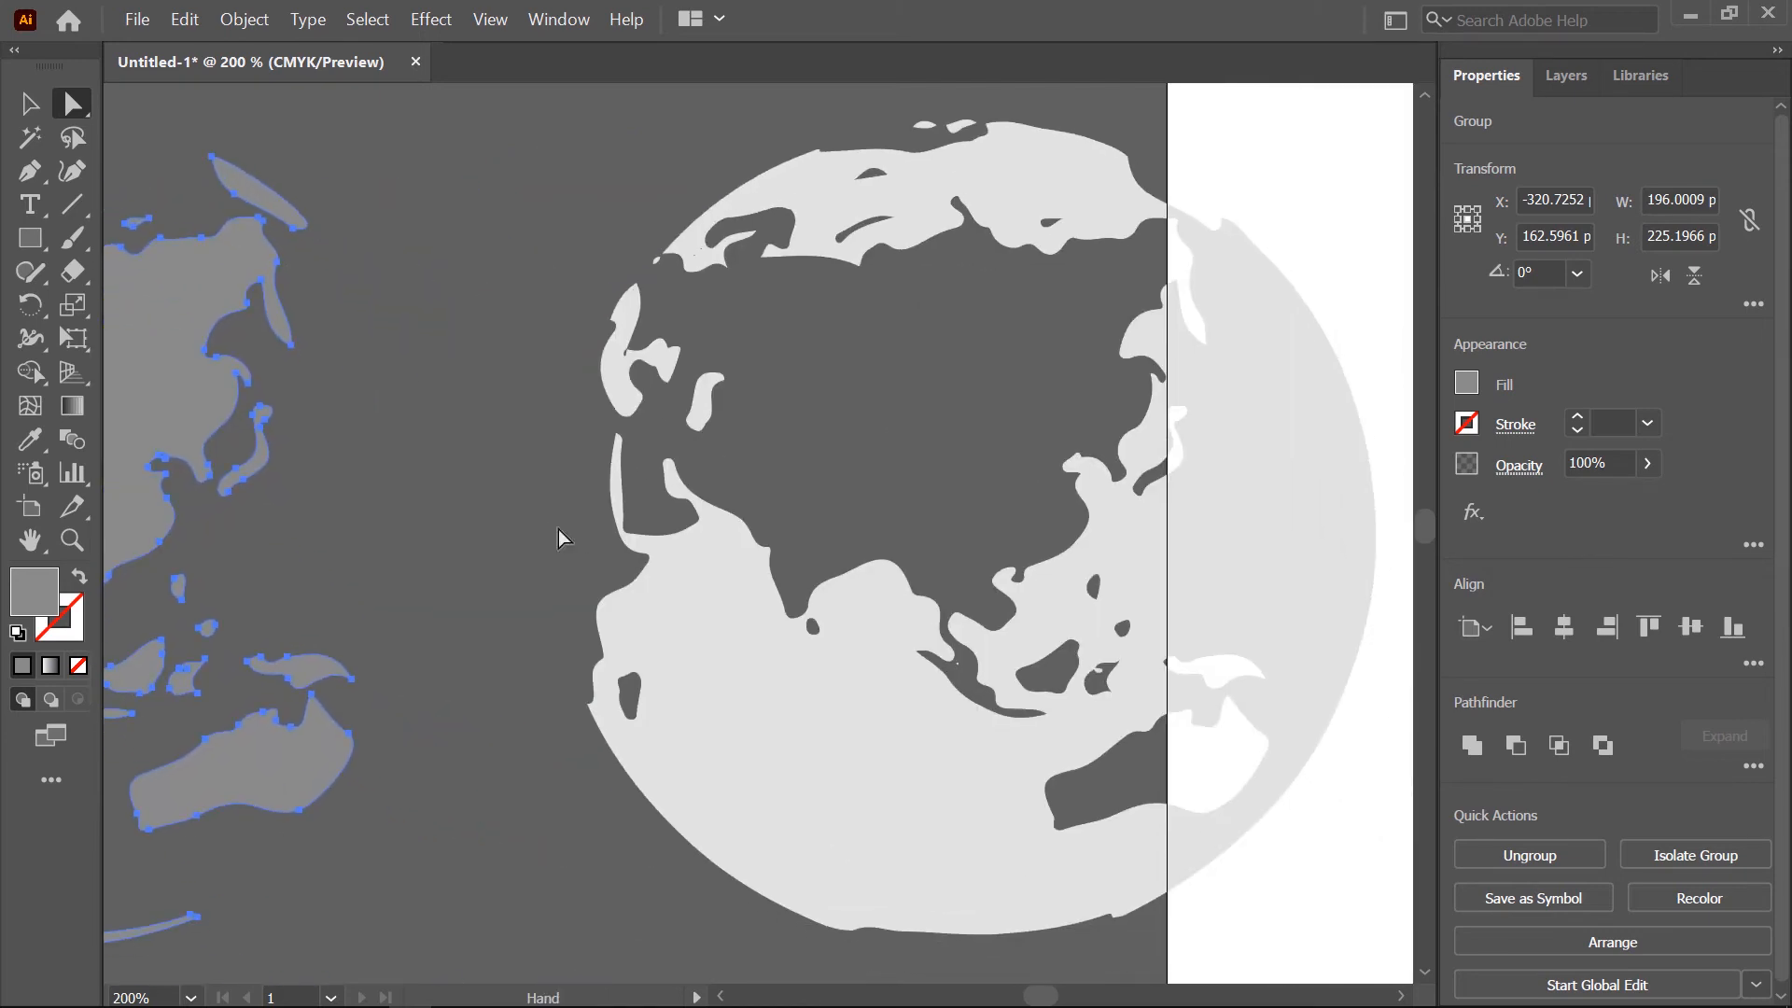
{"action": "scroll", "coordinate": [762, 596], "scroll_direction": "down", "scroll_amount": 1}
{"action": "key", "text": "v"}
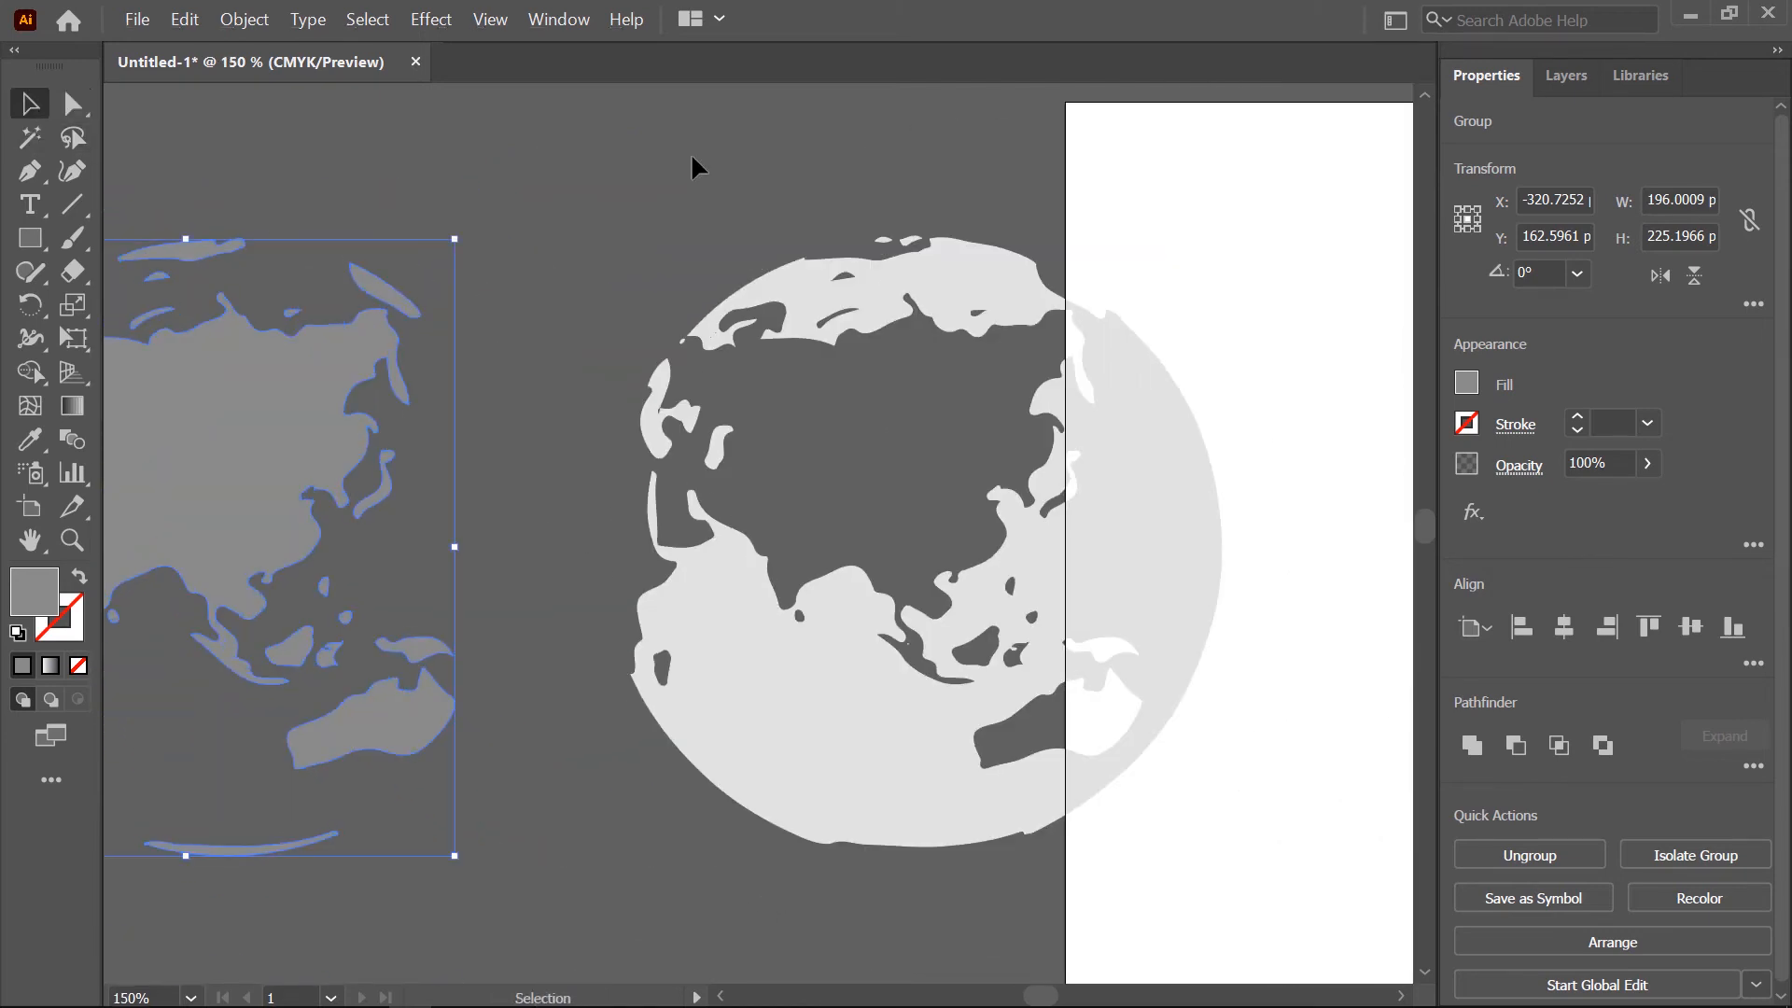
{"action": "left_click_drag", "start_coordinate": [589, 205], "coordinate": [1305, 877]}
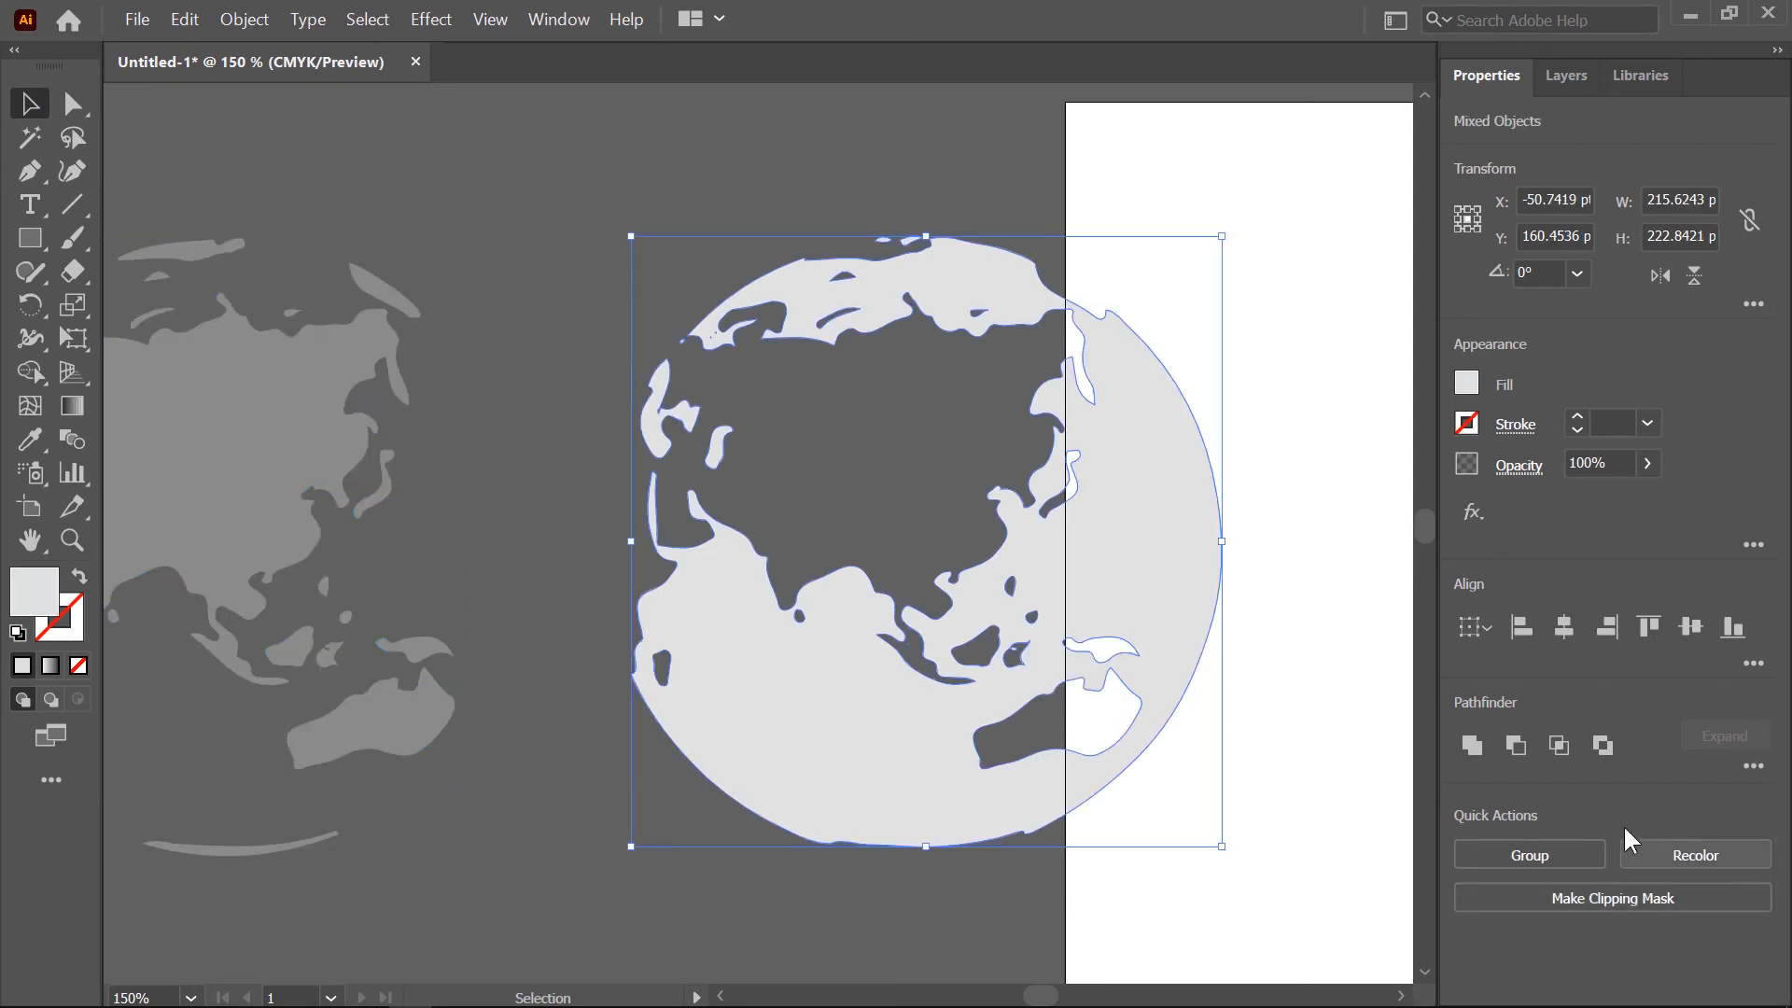
{"action": "key", "text": "ctrl+g"}
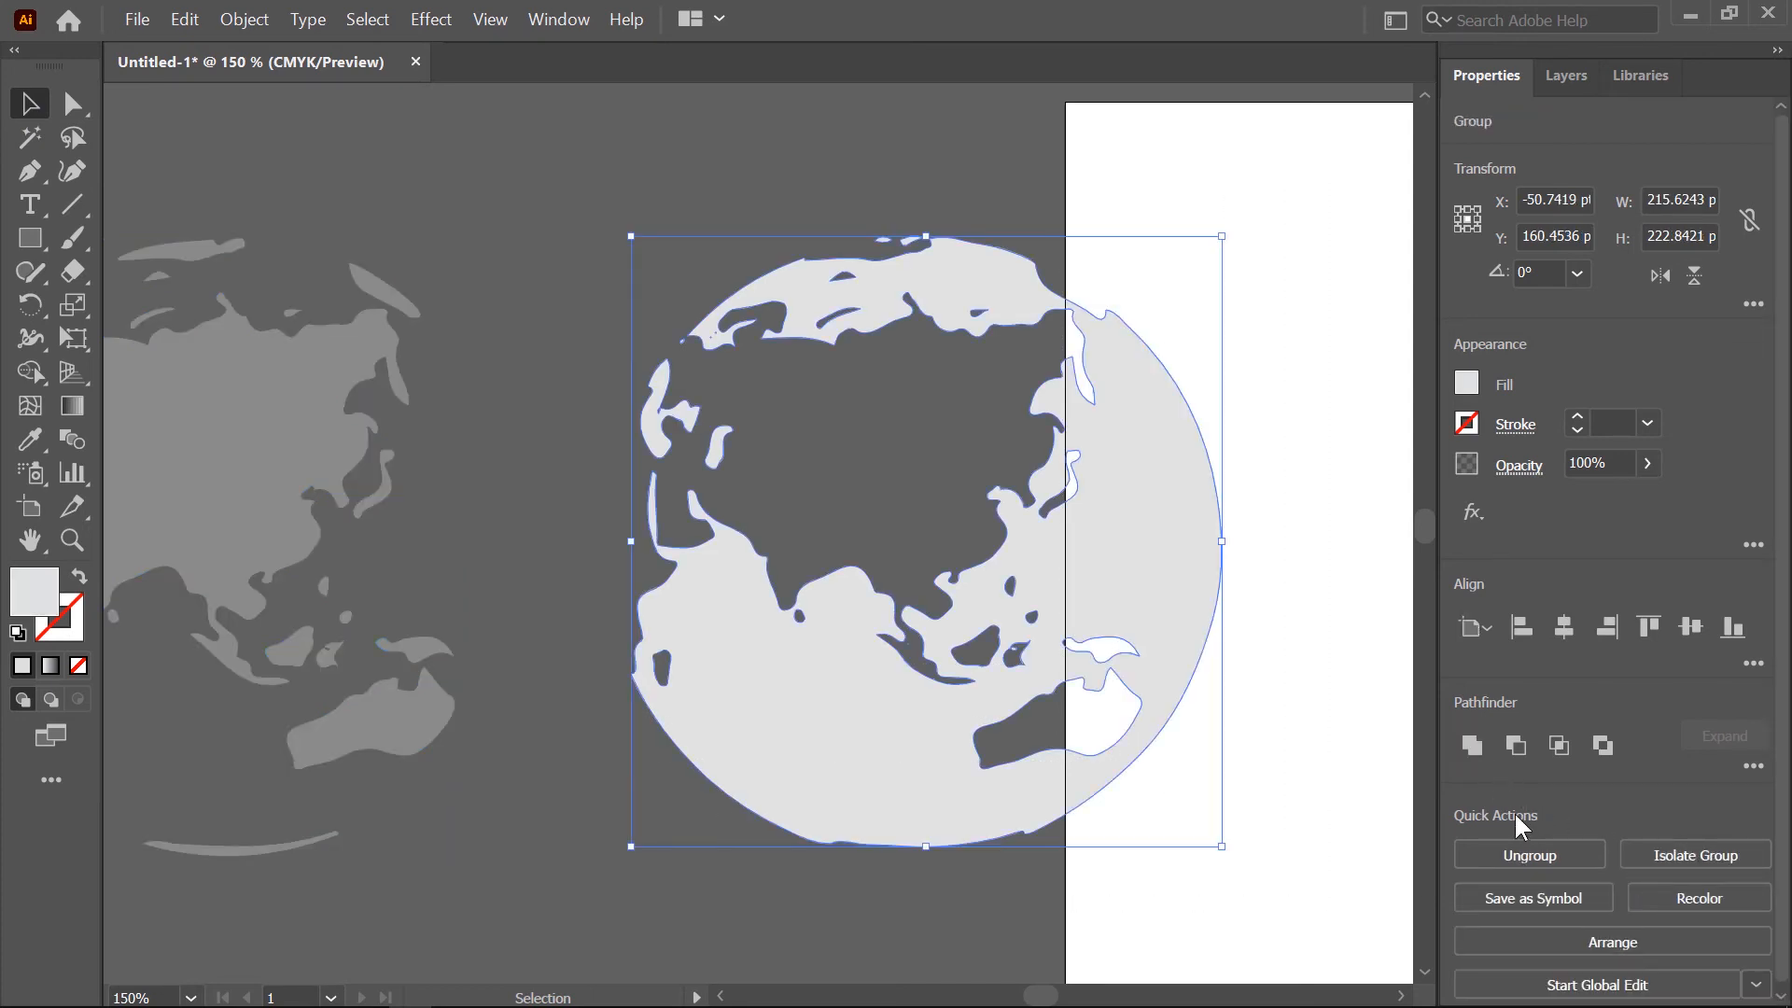
{"action": "left_click", "coordinate": [234, 18]}
{"action": "mouse_move", "coordinate": [345, 512]}
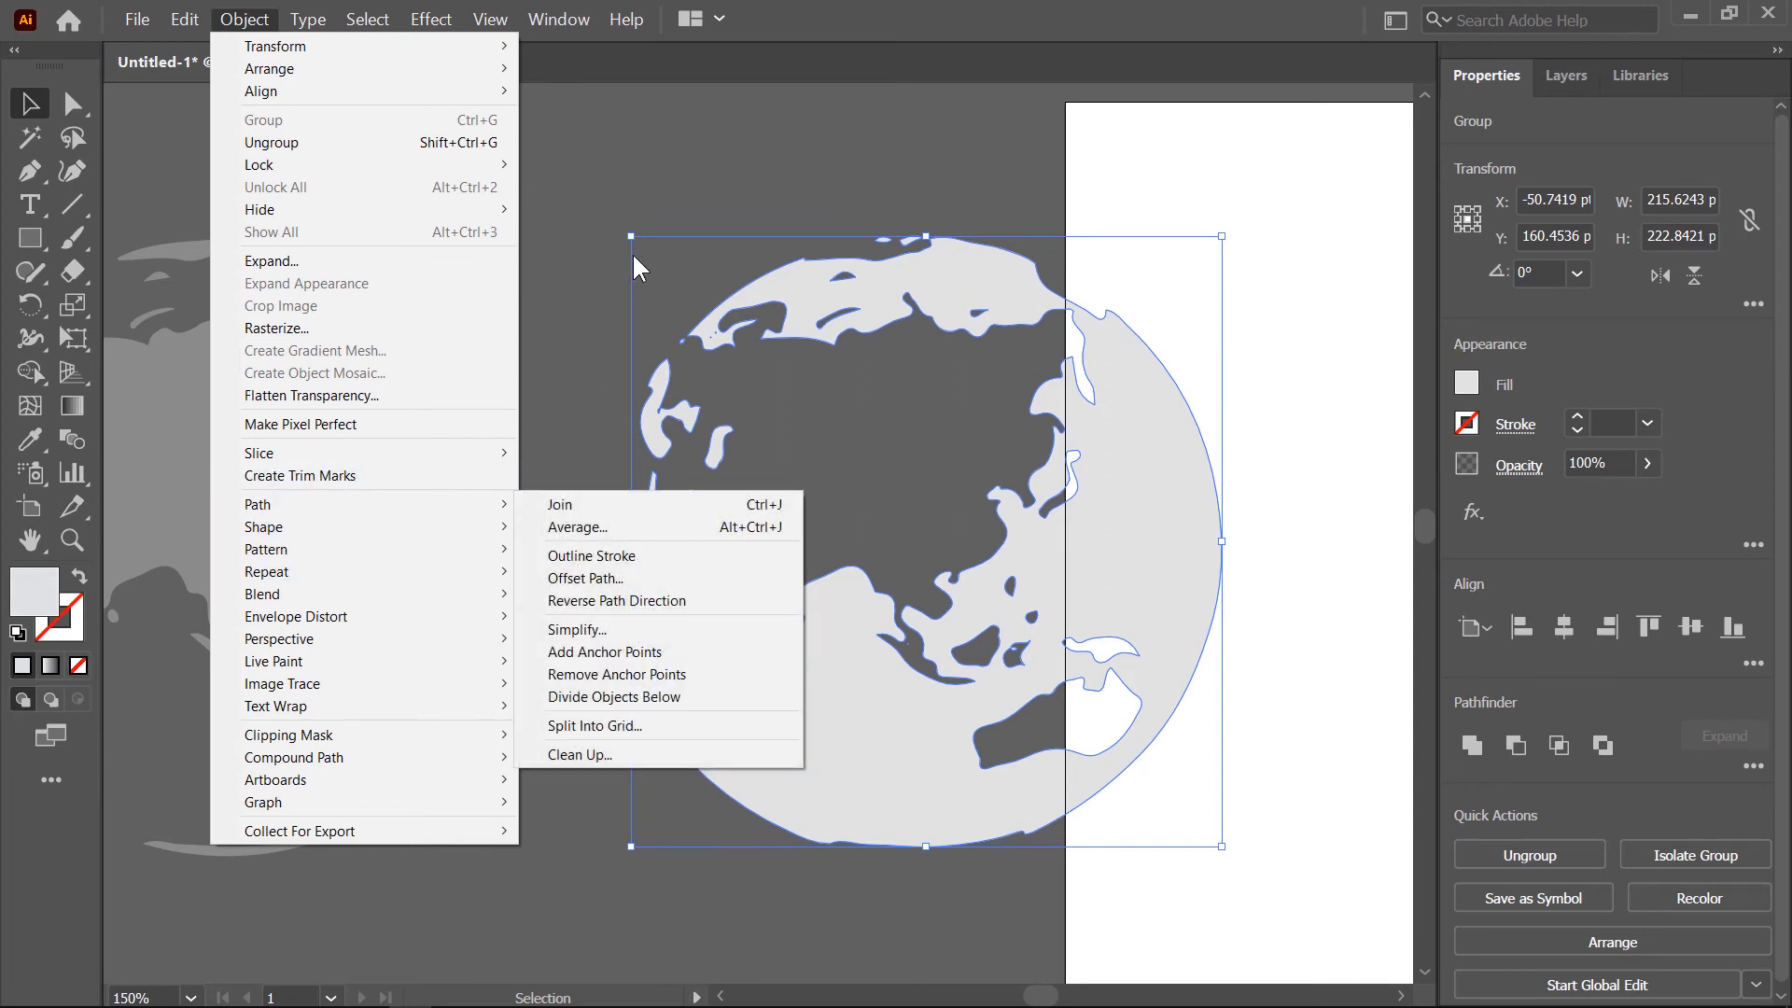
{"action": "left_click", "coordinate": [658, 165]}
{"action": "left_click", "coordinate": [658, 166]}
{"action": "left_click", "coordinate": [243, 20]}
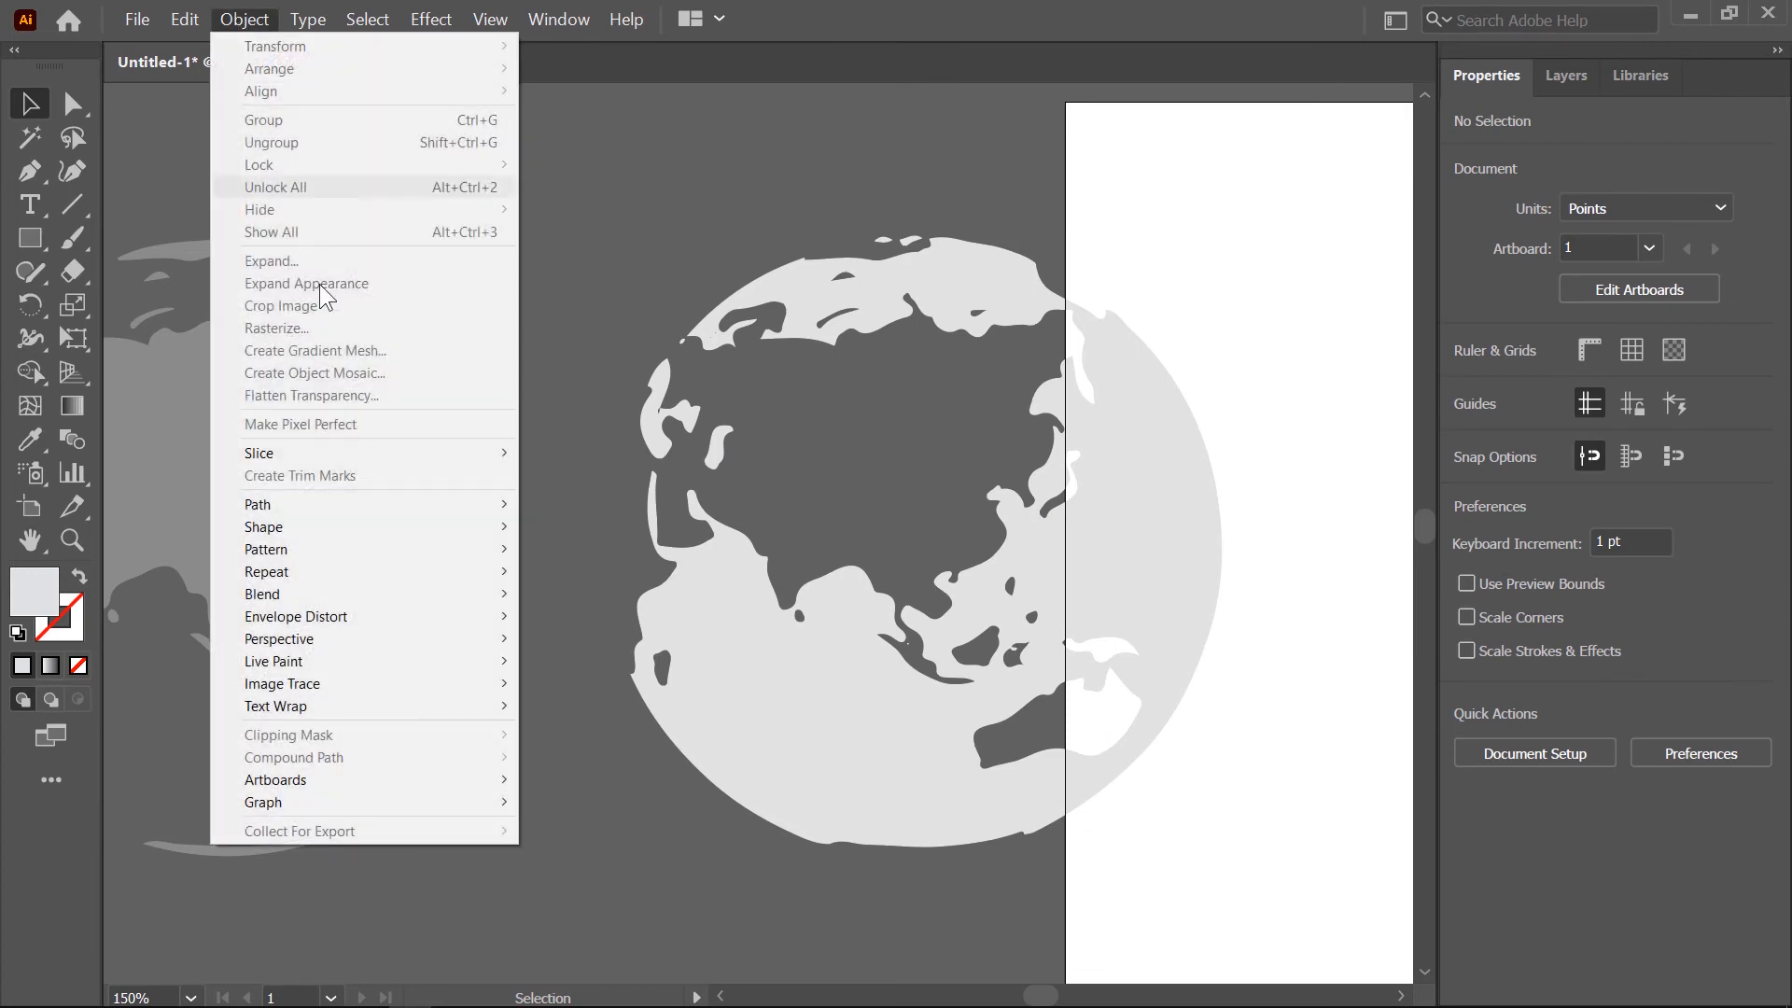
{"action": "mouse_move", "coordinate": [384, 504]}
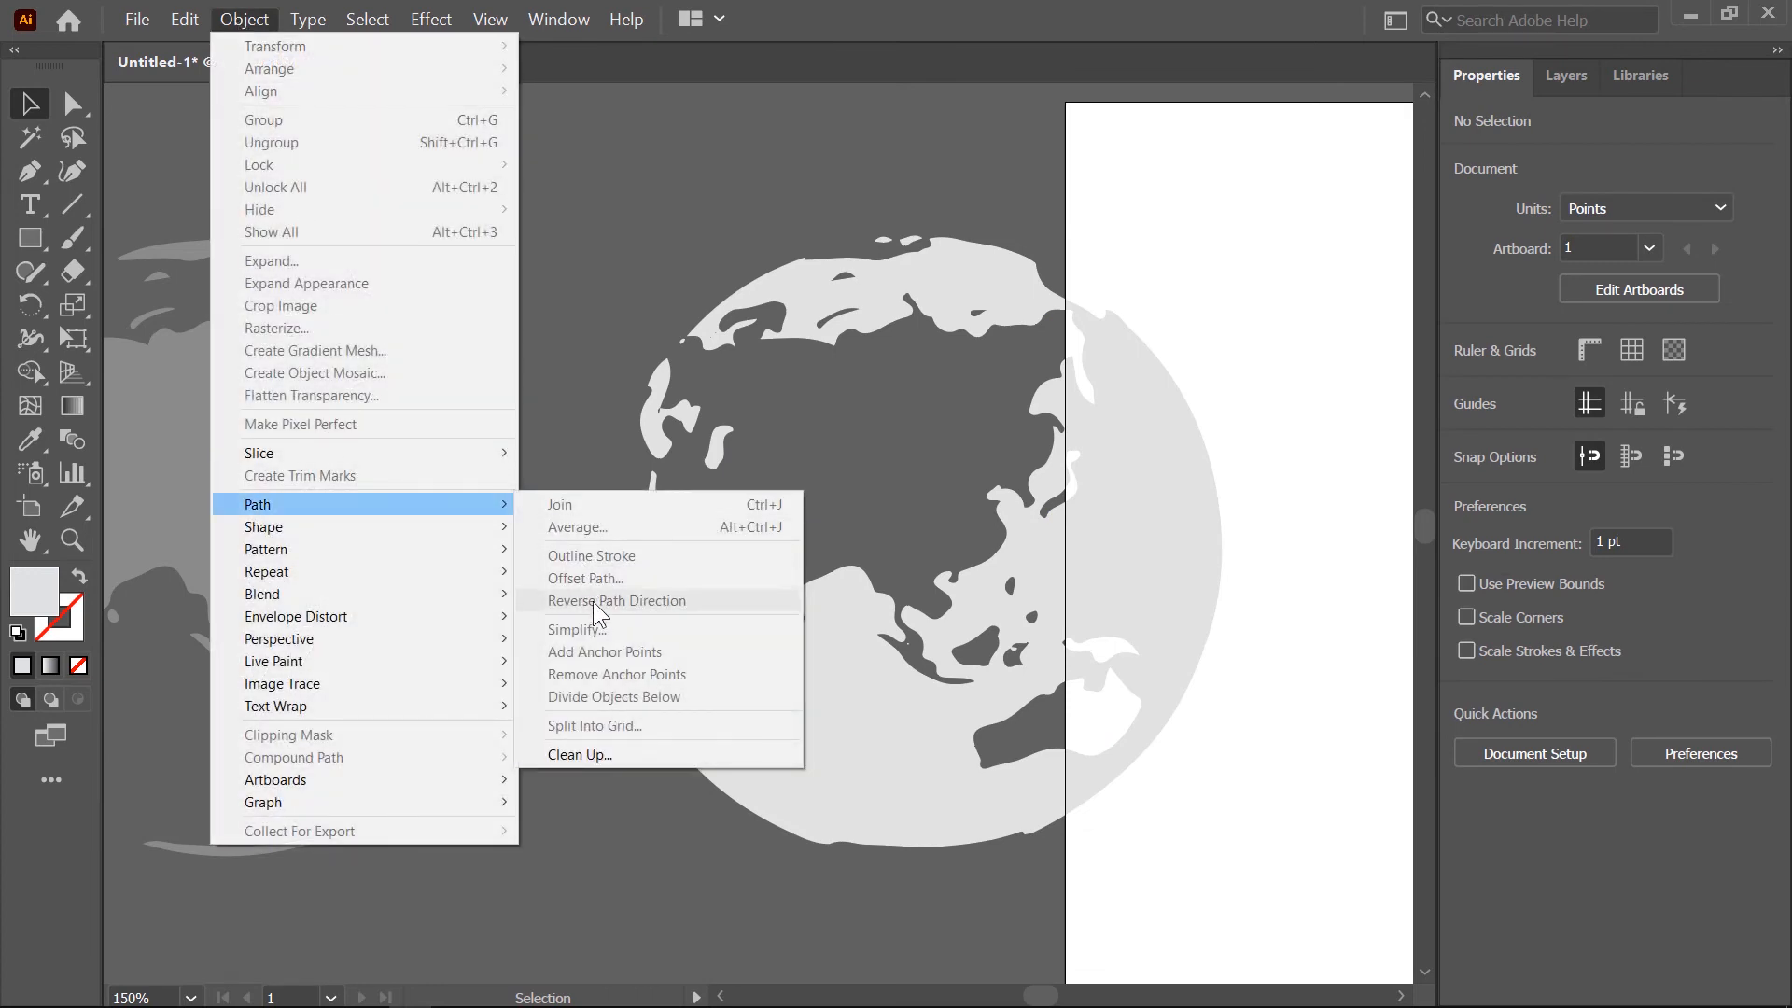
{"action": "left_click", "coordinate": [896, 710]}
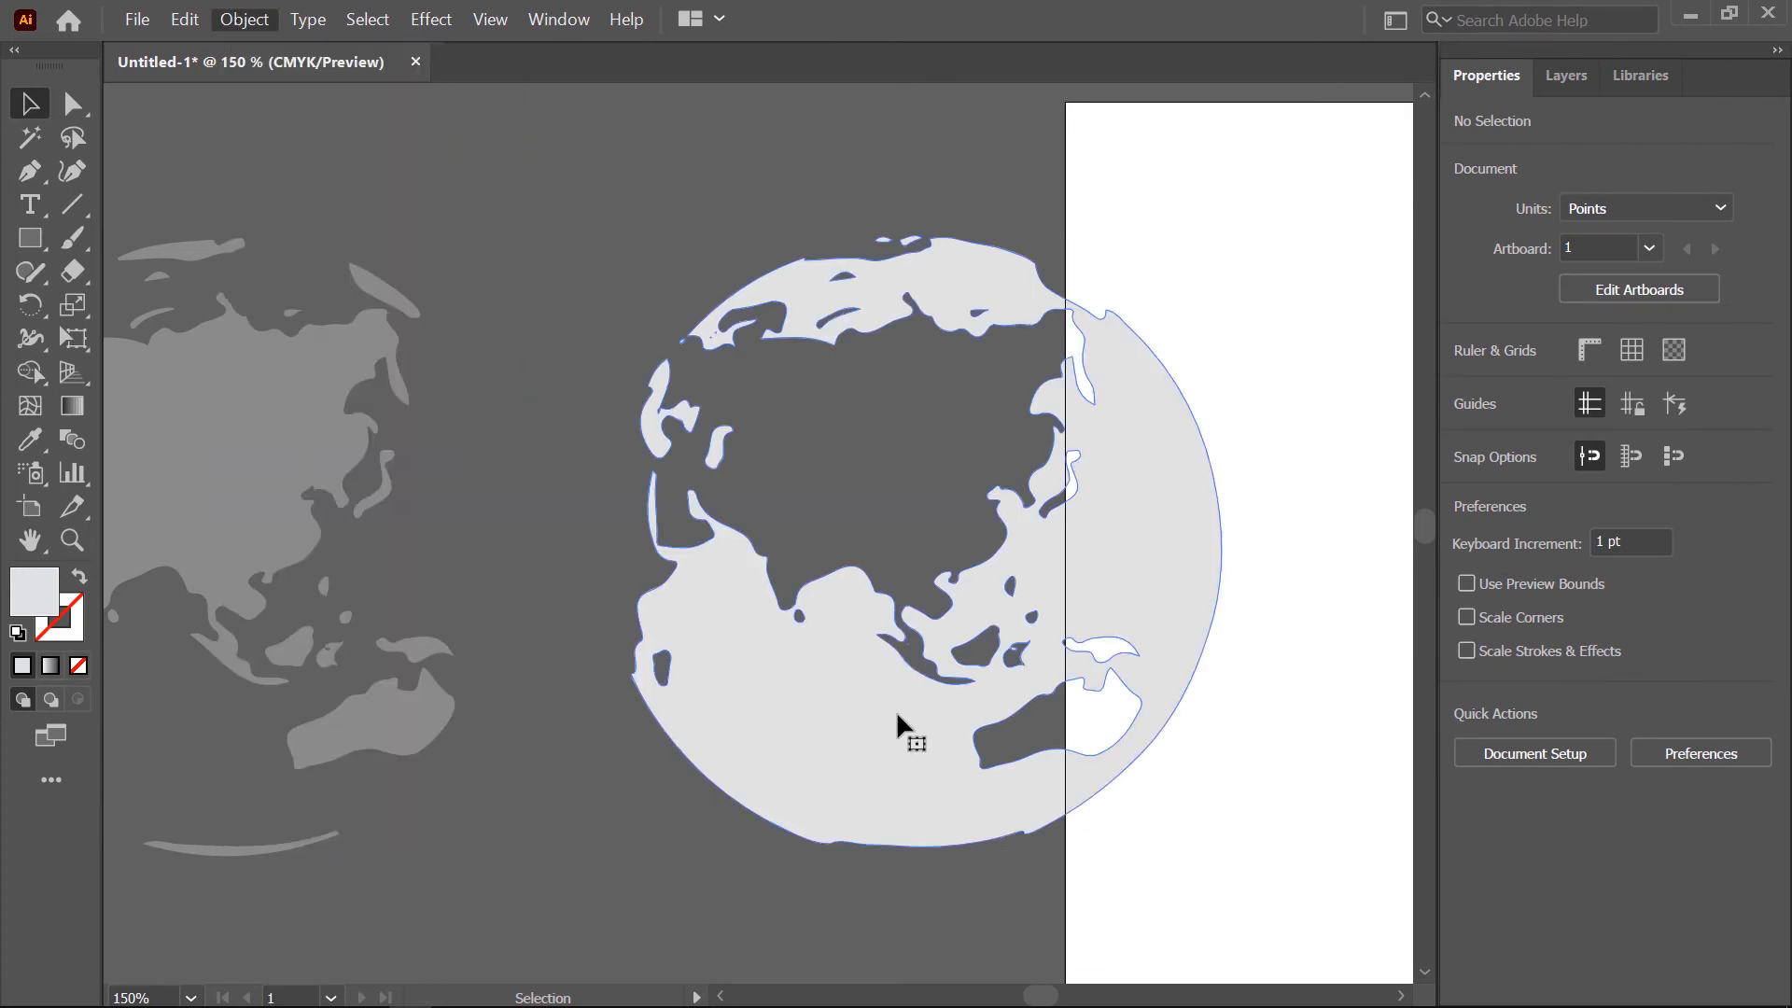
- Simplify the light-gray ocean group's paths through the detailed Simplify options, with Simplify Curve at 75% and Corner Point Angle Threshold at 150°
{"action": "left_click", "coordinate": [896, 710]}
{"action": "left_click", "coordinate": [244, 20]}
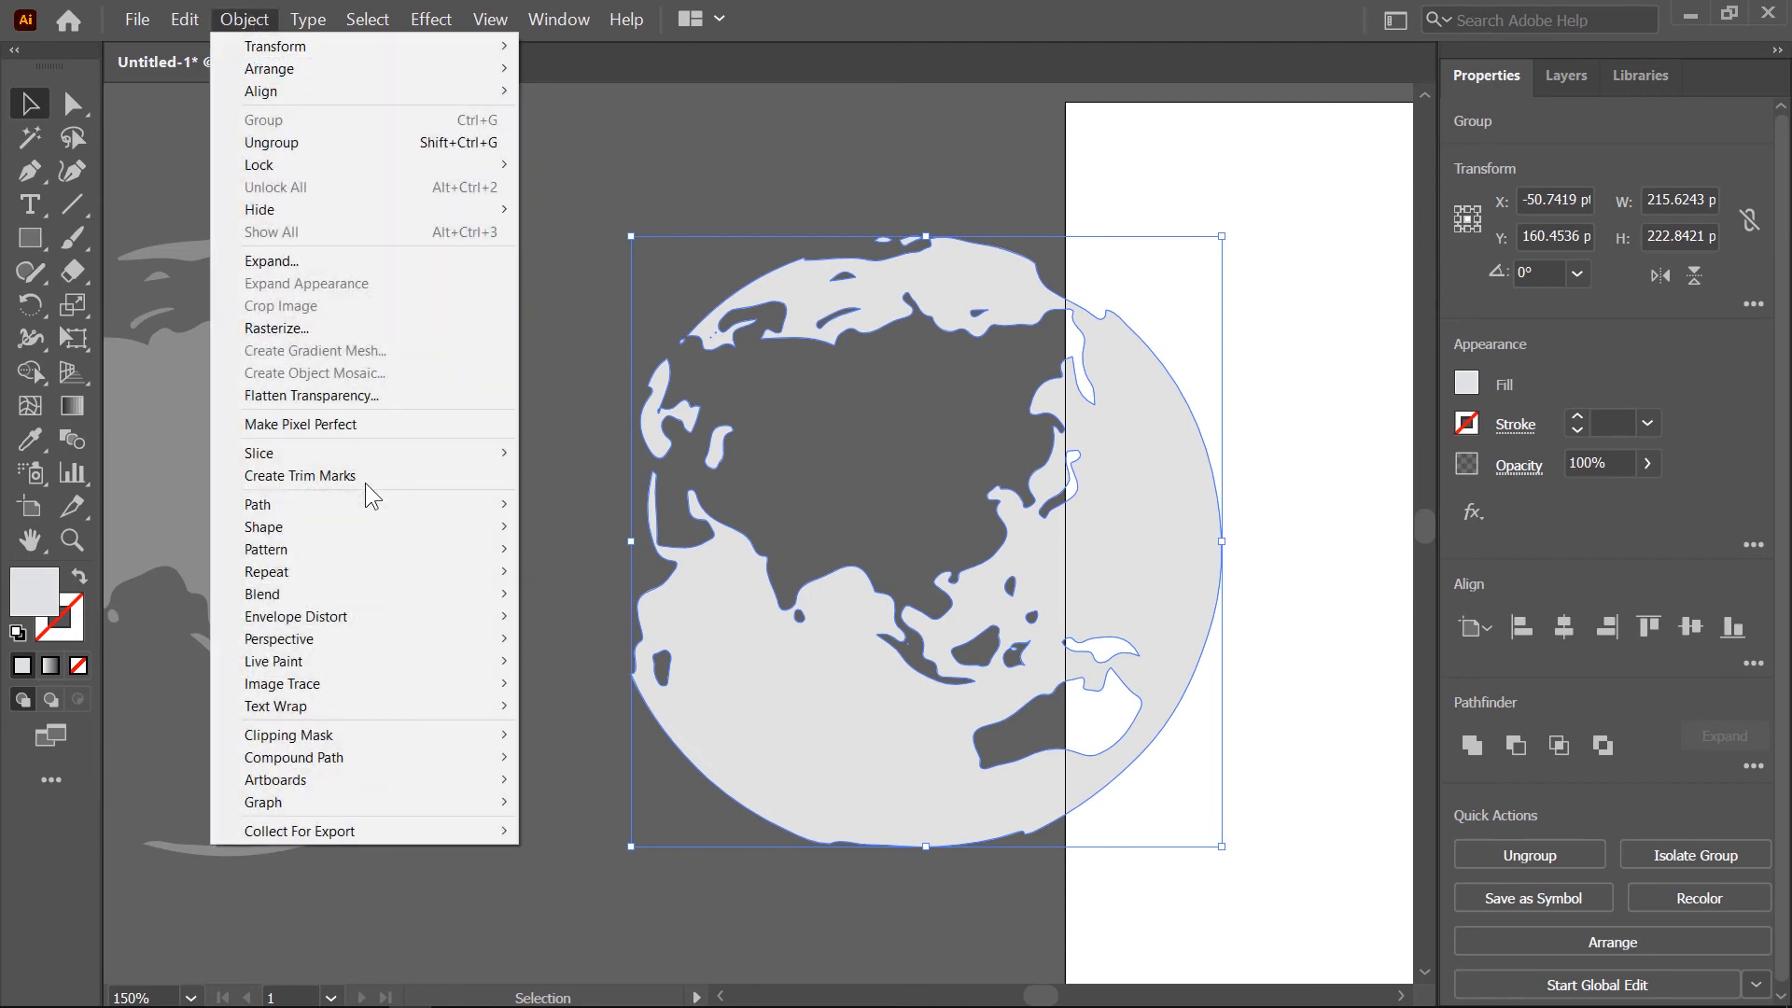
{"action": "mouse_move", "coordinate": [377, 507]}
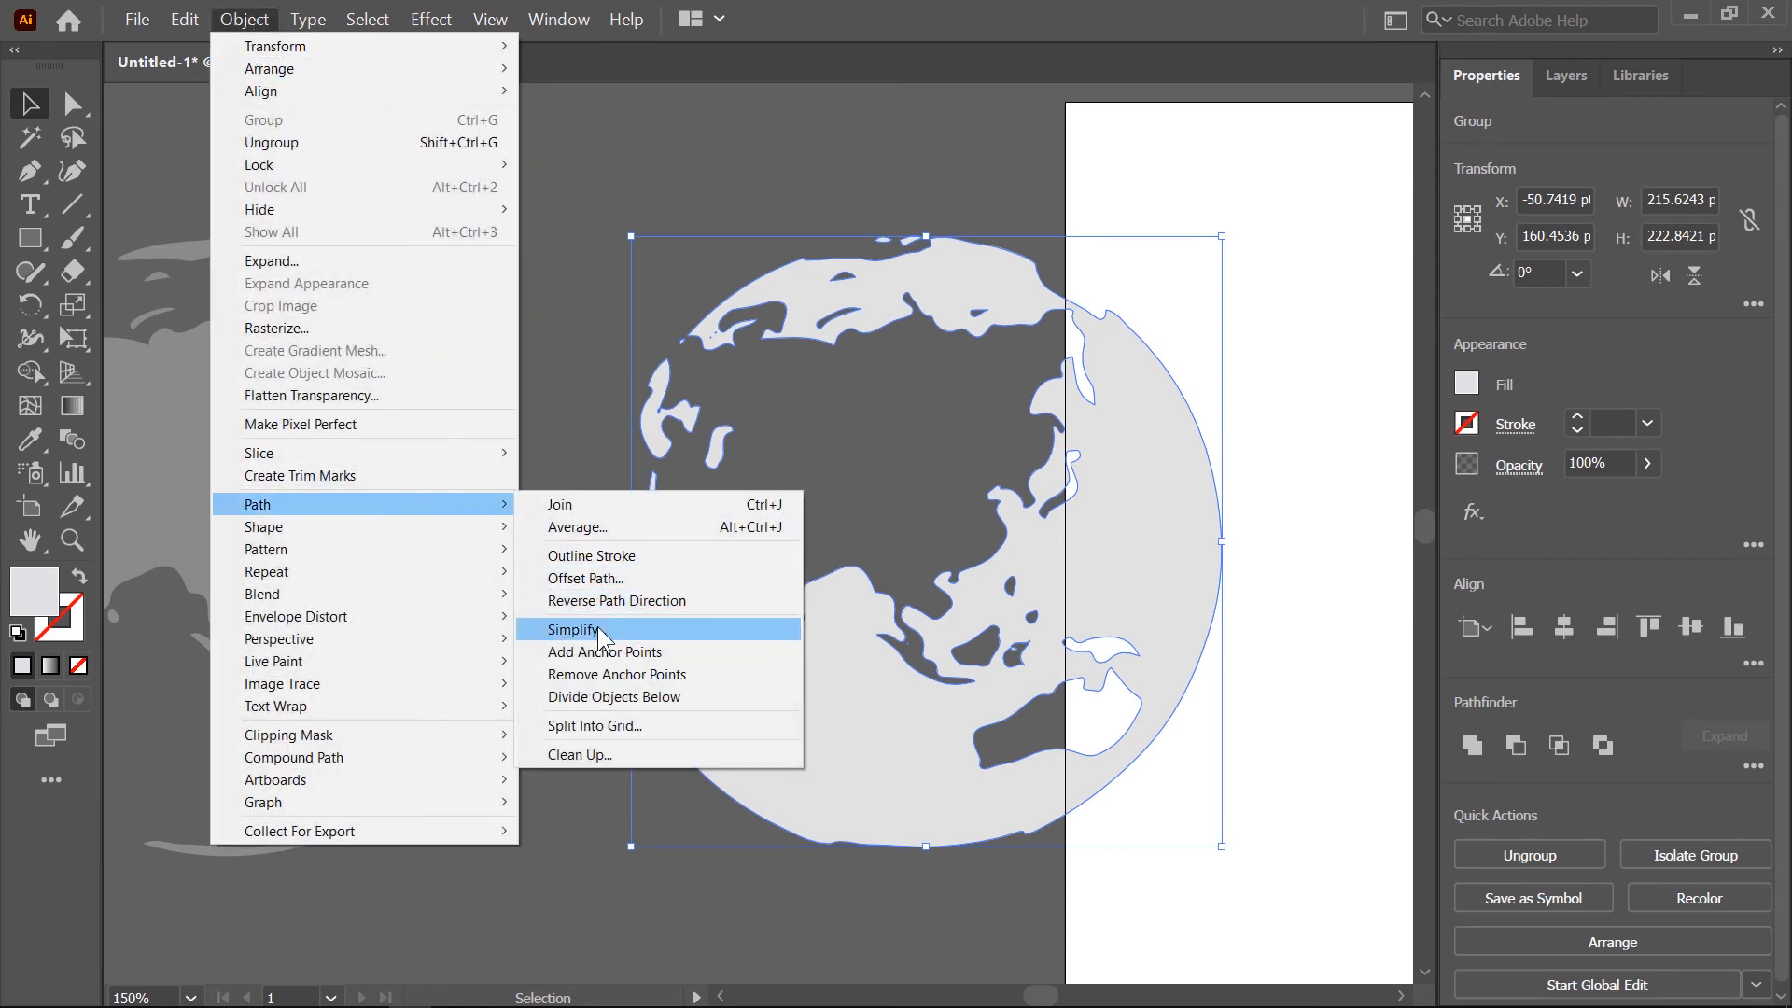
{"action": "left_click", "coordinate": [573, 630]}
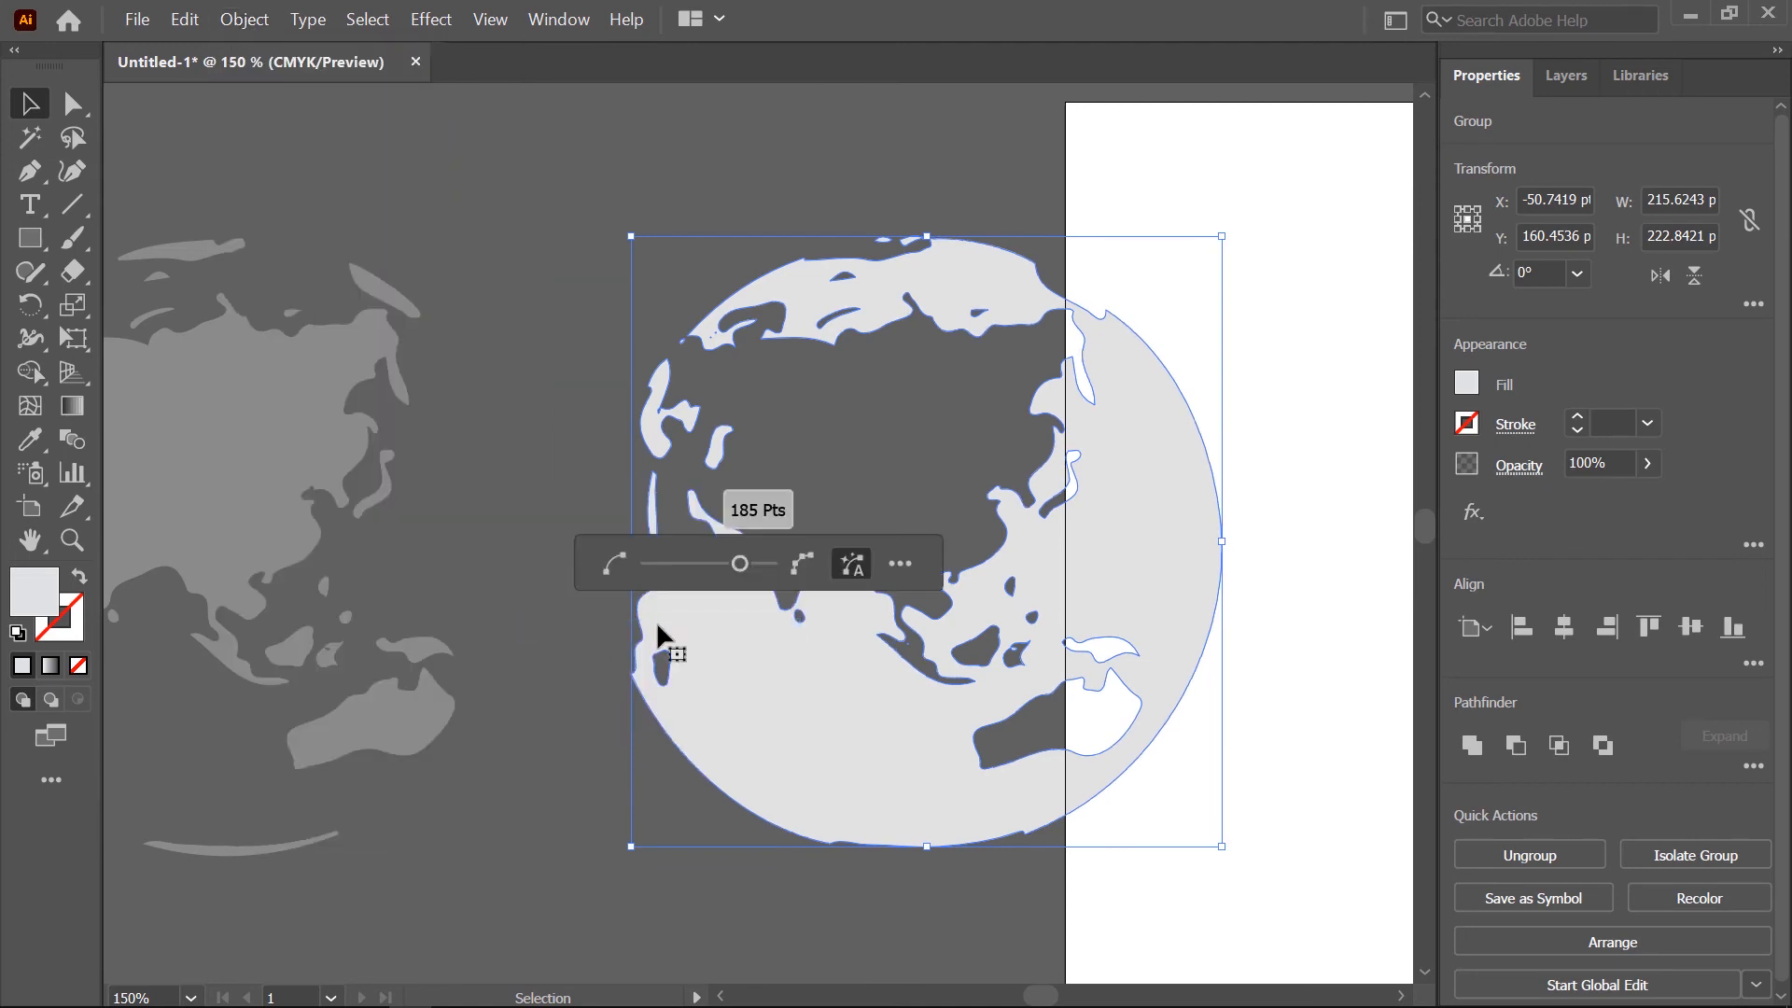
{"action": "left_click", "coordinate": [901, 566]}
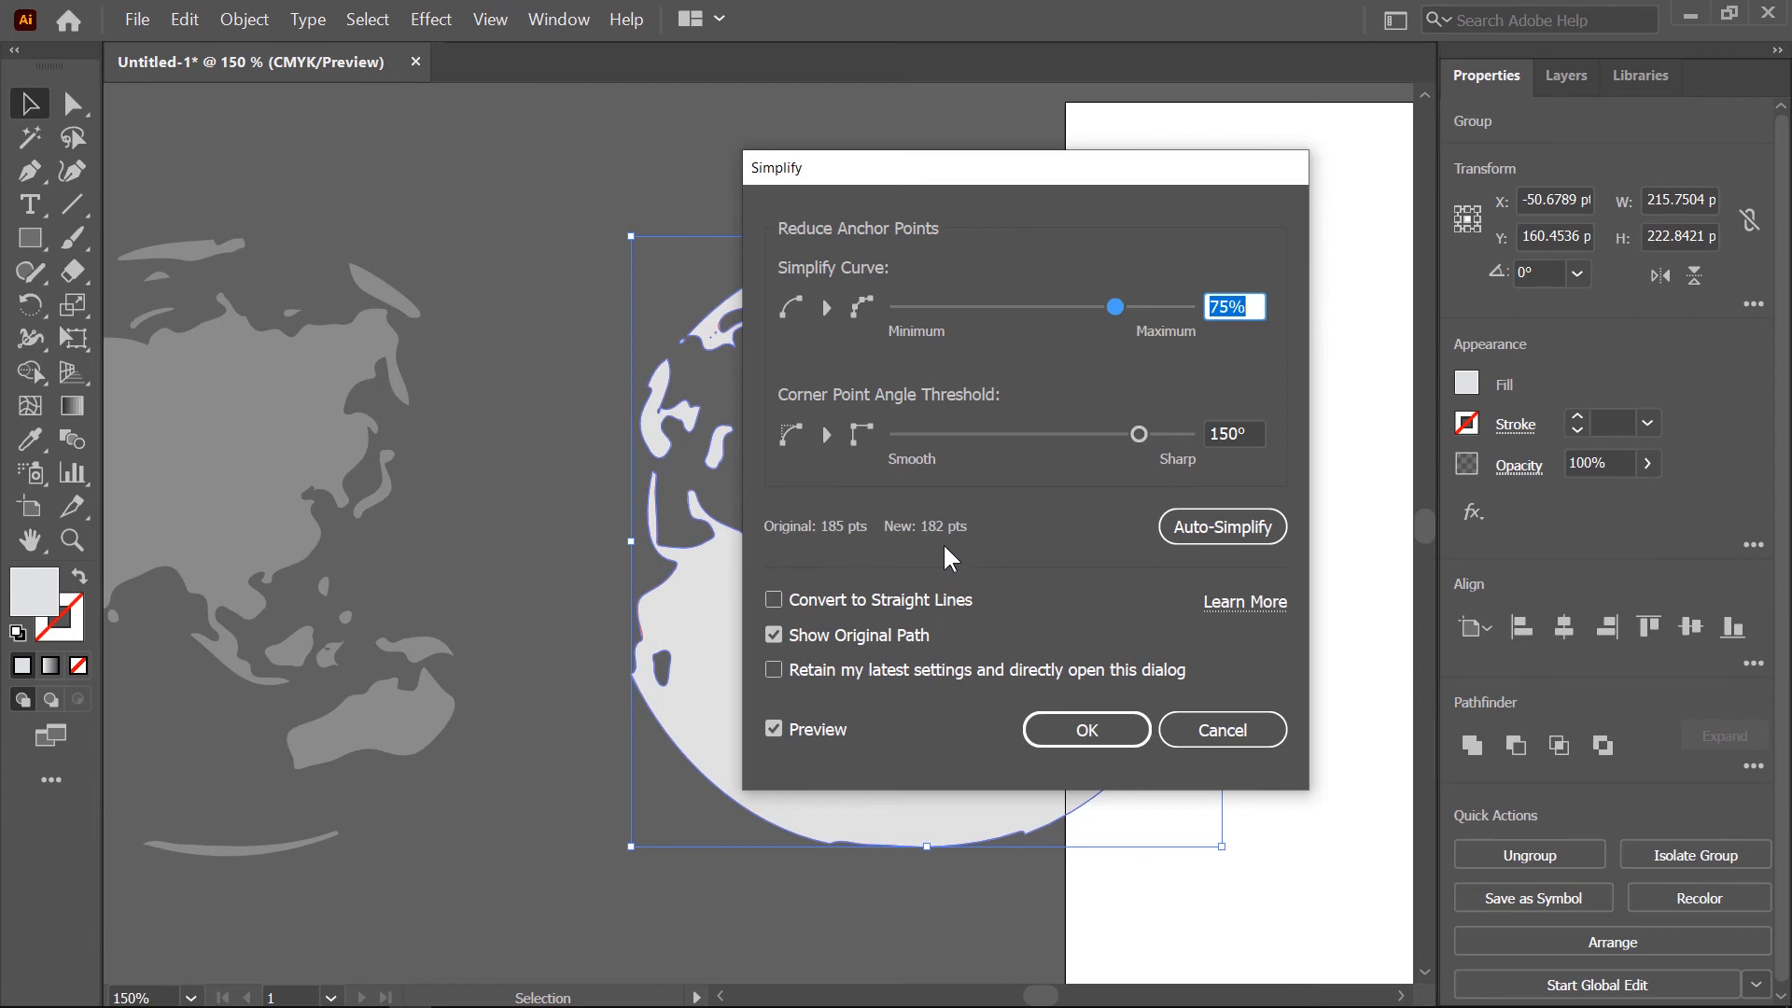
{"action": "left_click", "coordinate": [1092, 732]}
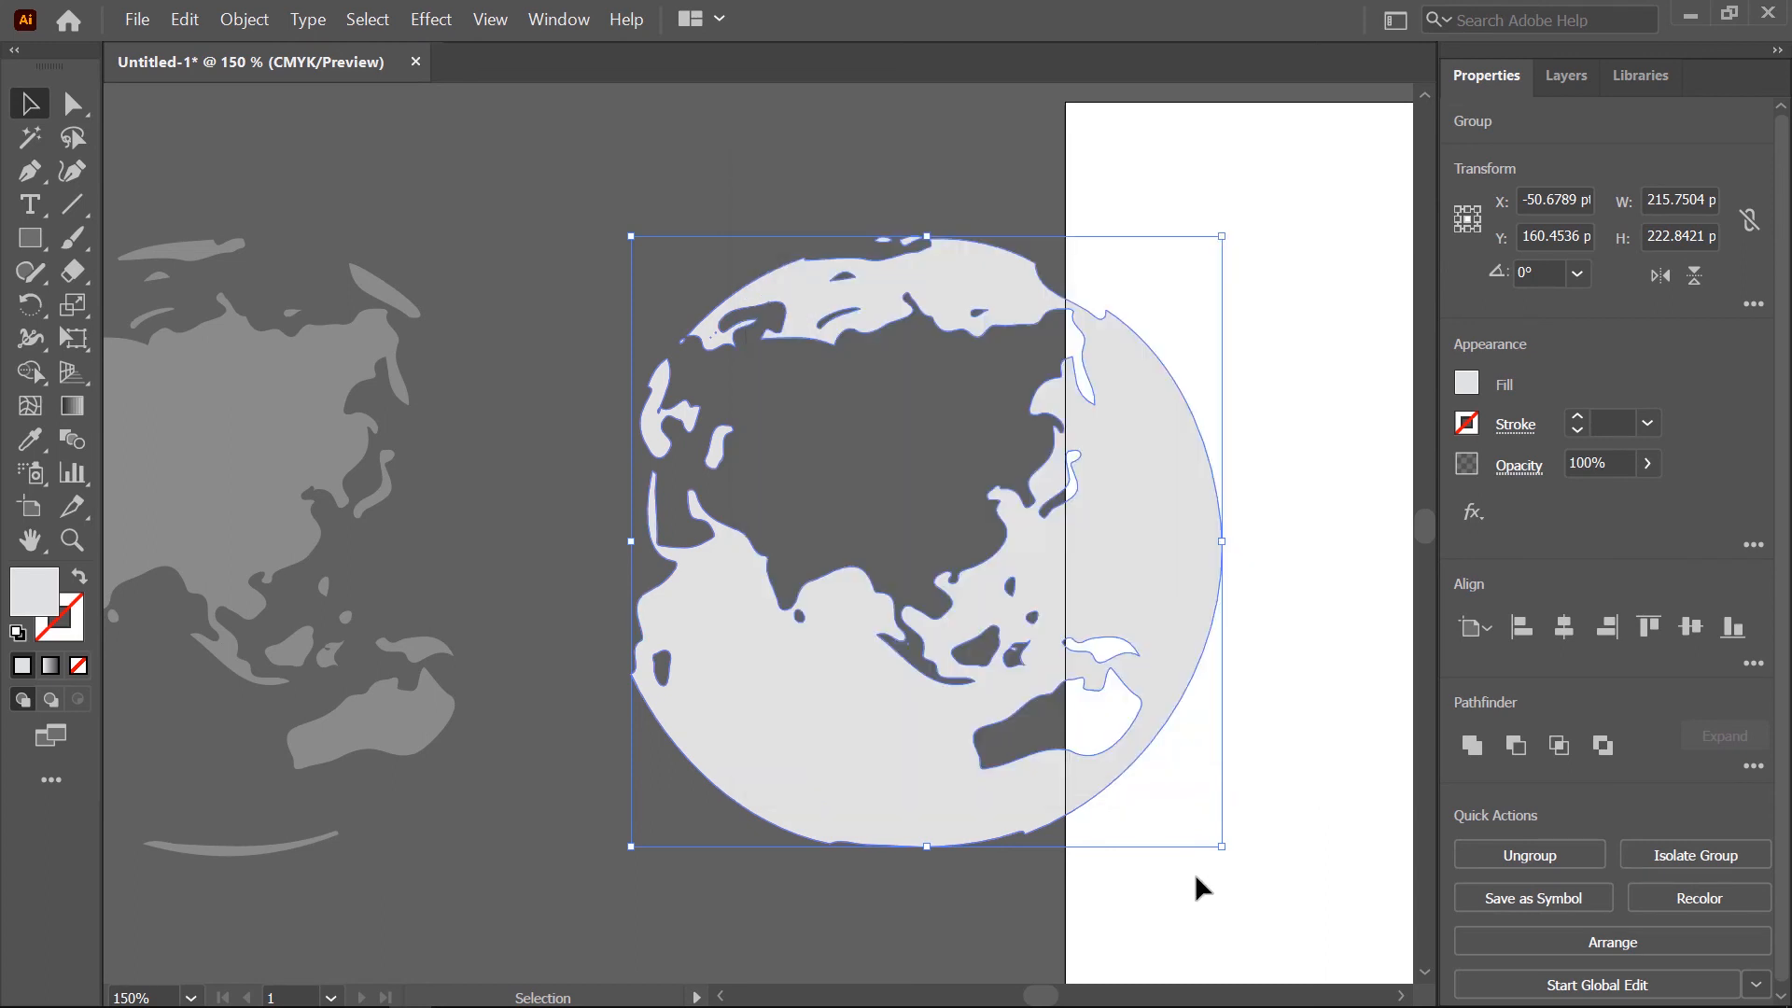